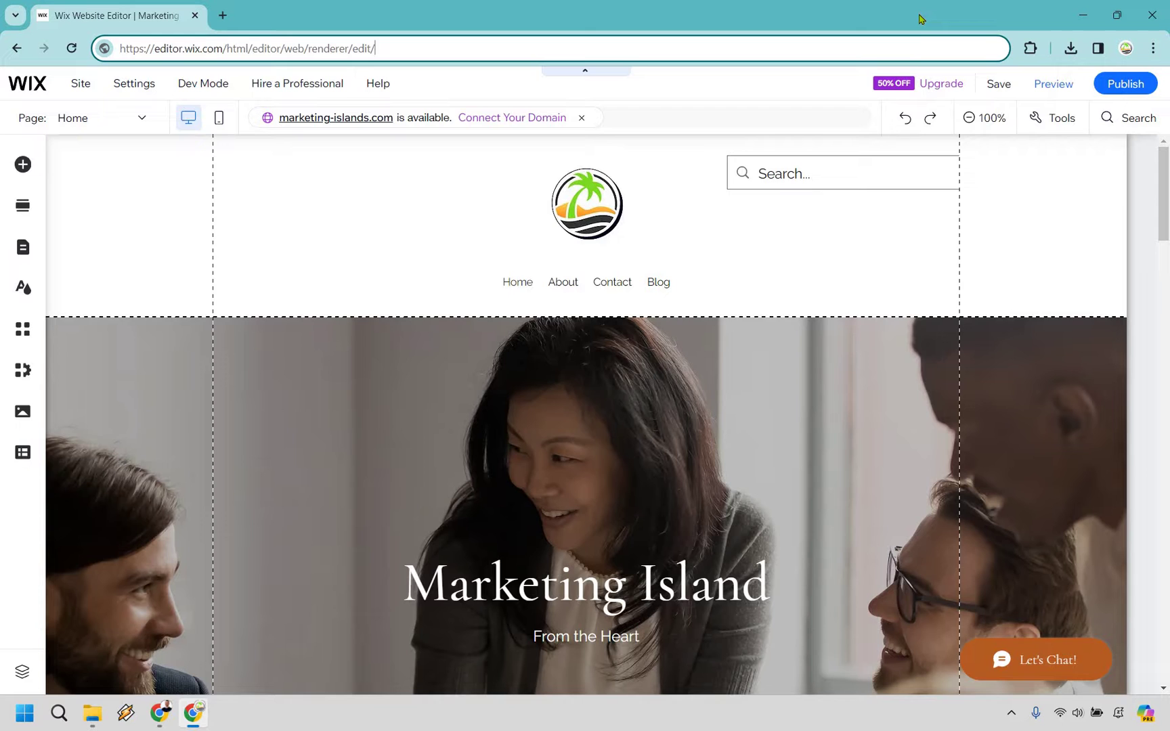
# - Select the header section of the Marketing Island Home page
pyautogui.click(61, 225)
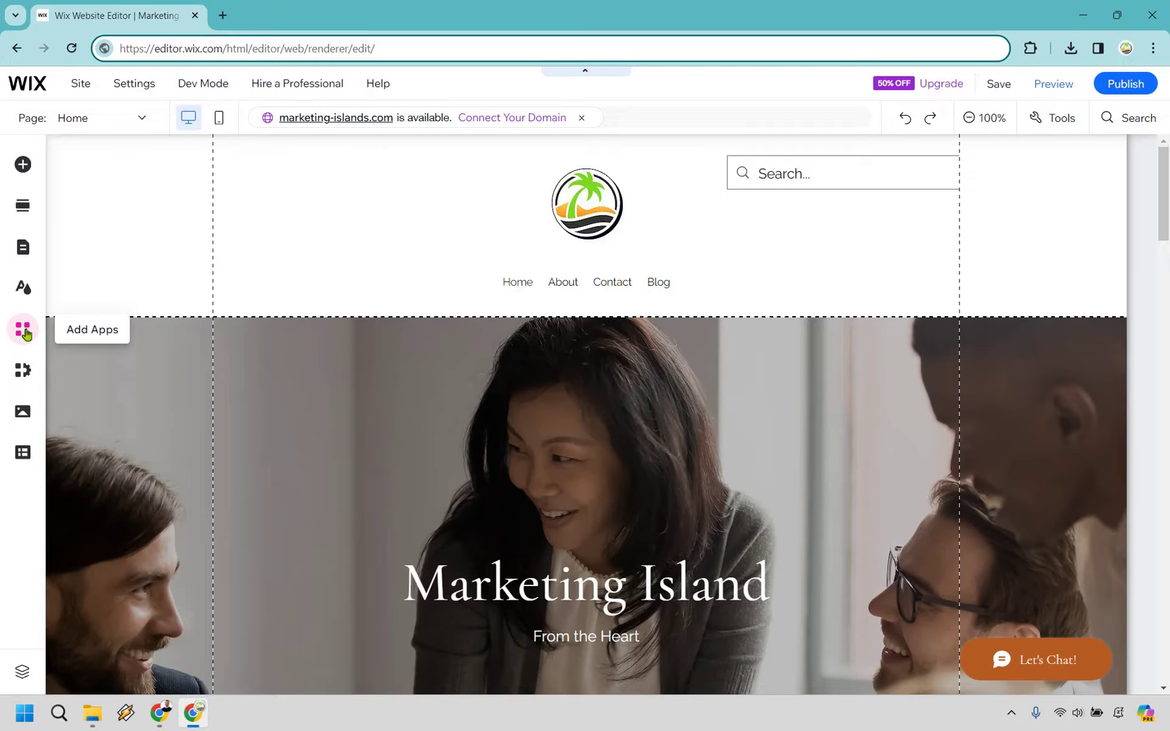
# - Search the App Market for 'countdown' and open the Urgency Countdown Timer by POWR page
pyautogui.click(24, 330)
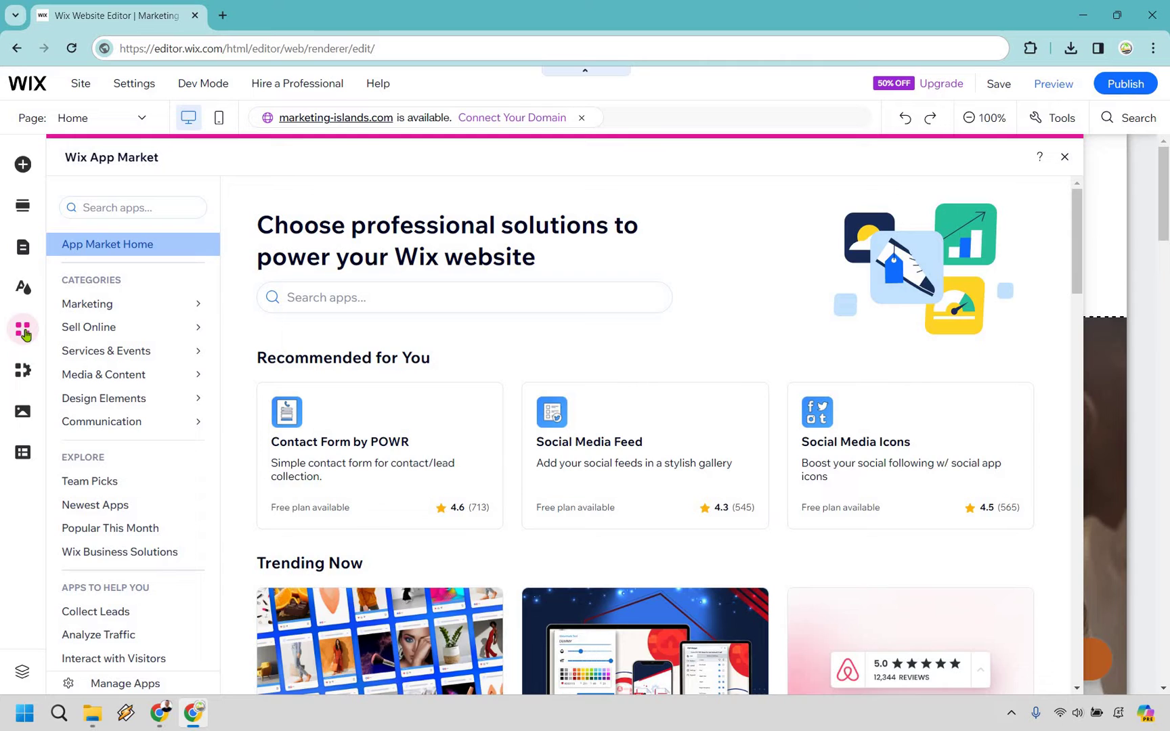
pyautogui.click(141, 205)
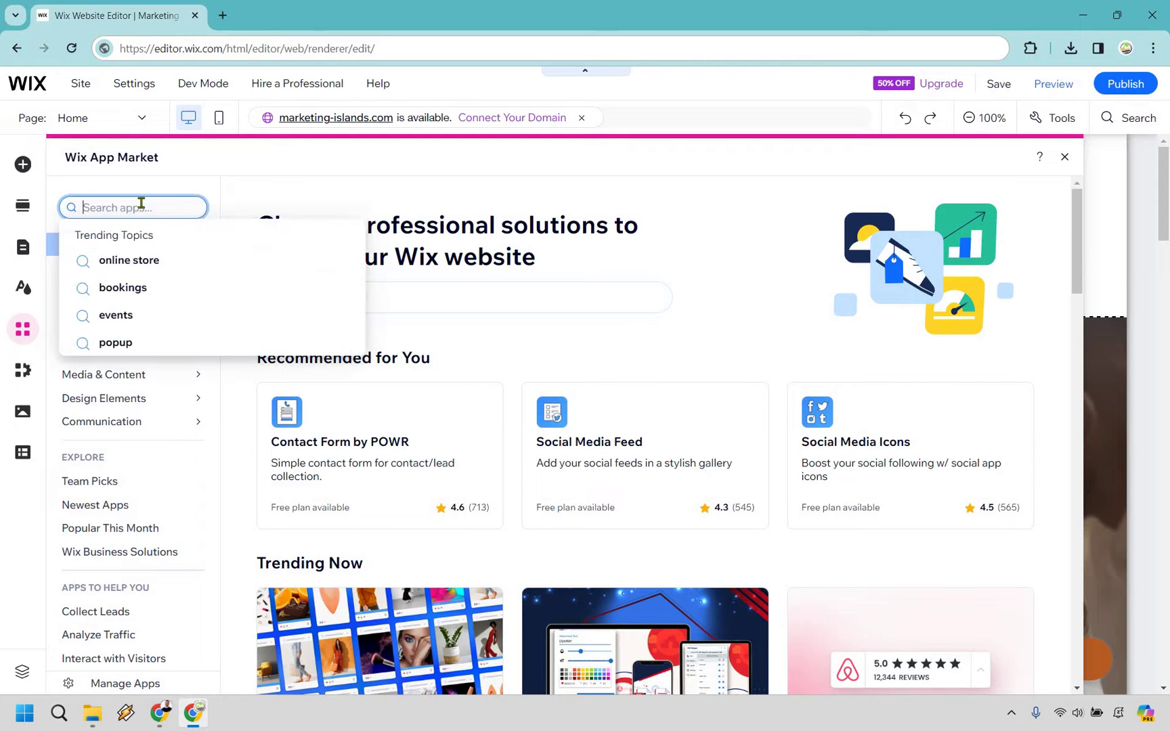
pyautogui.write('countdown timer')
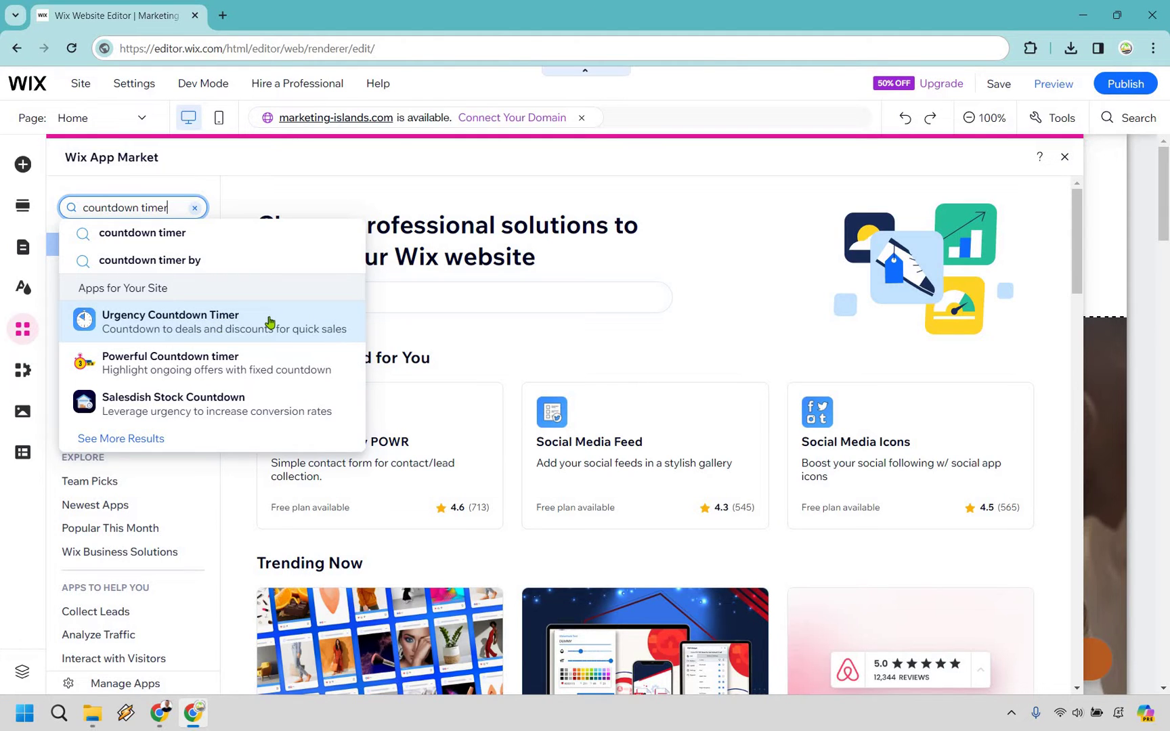
pyautogui.click(218, 326)
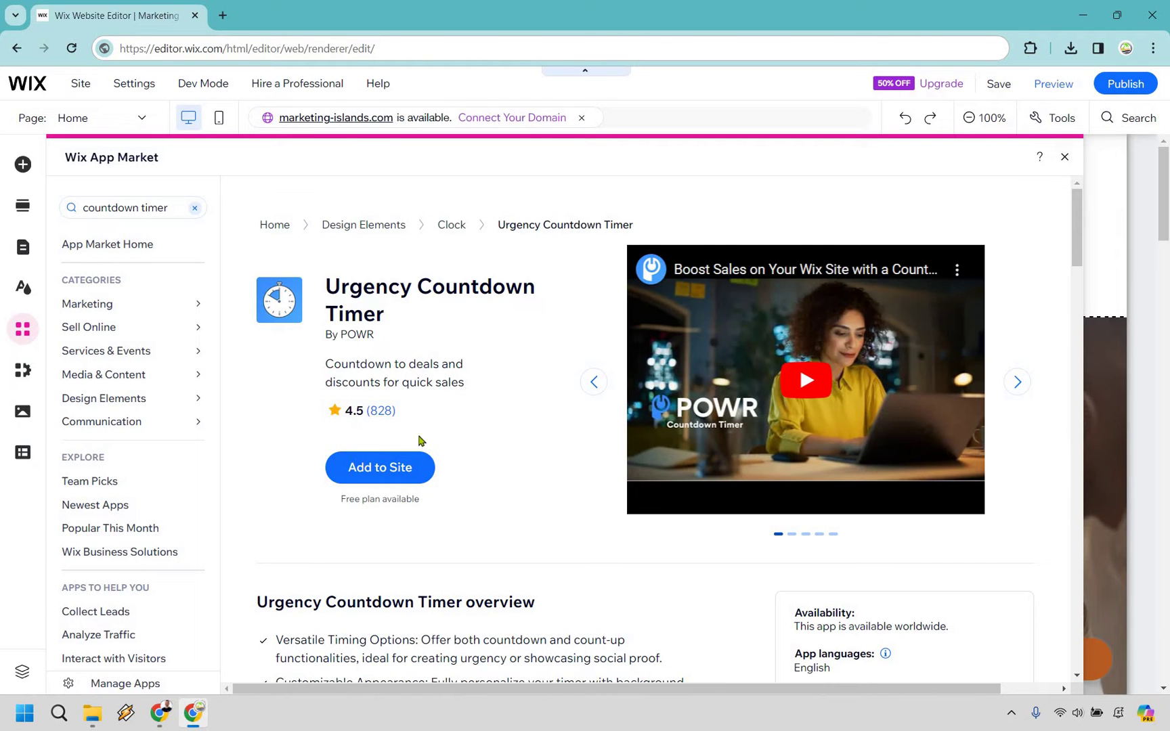
# - Add the Urgency Countdown Timer app to the Home page
pyautogui.click(384, 470)
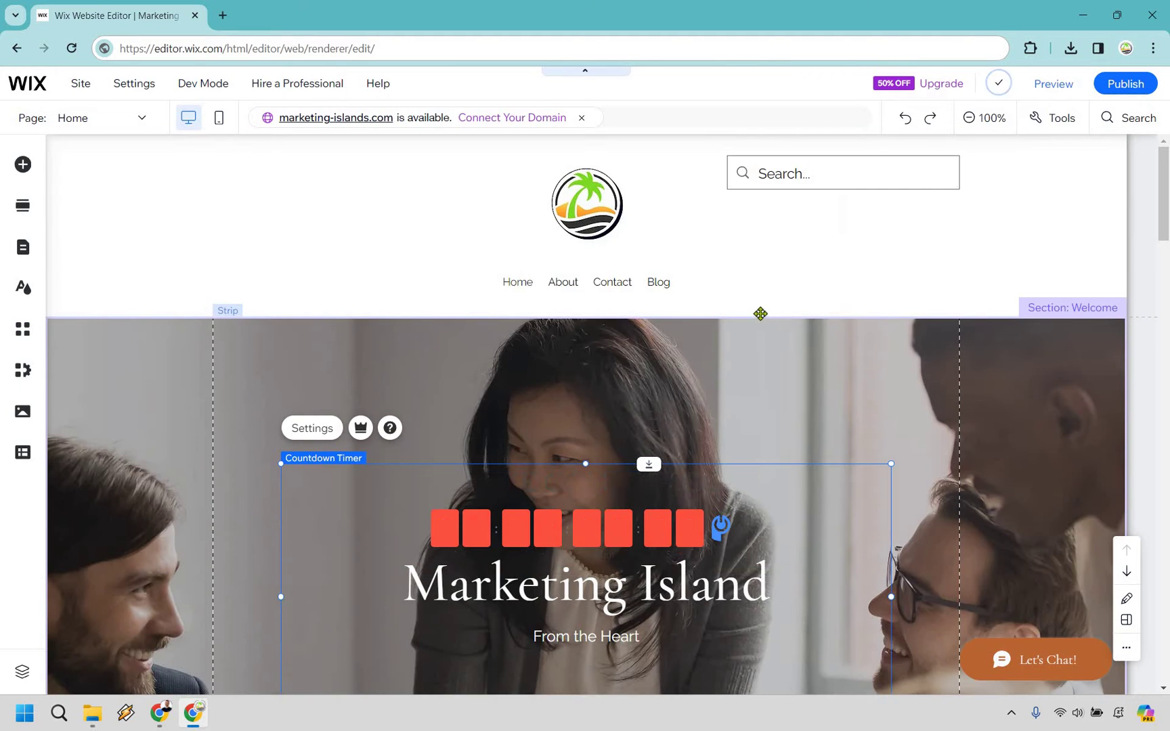
# - Drag the countdown timer down into the About section's Hello strip
pyautogui.scroll(-1, 742, 270)
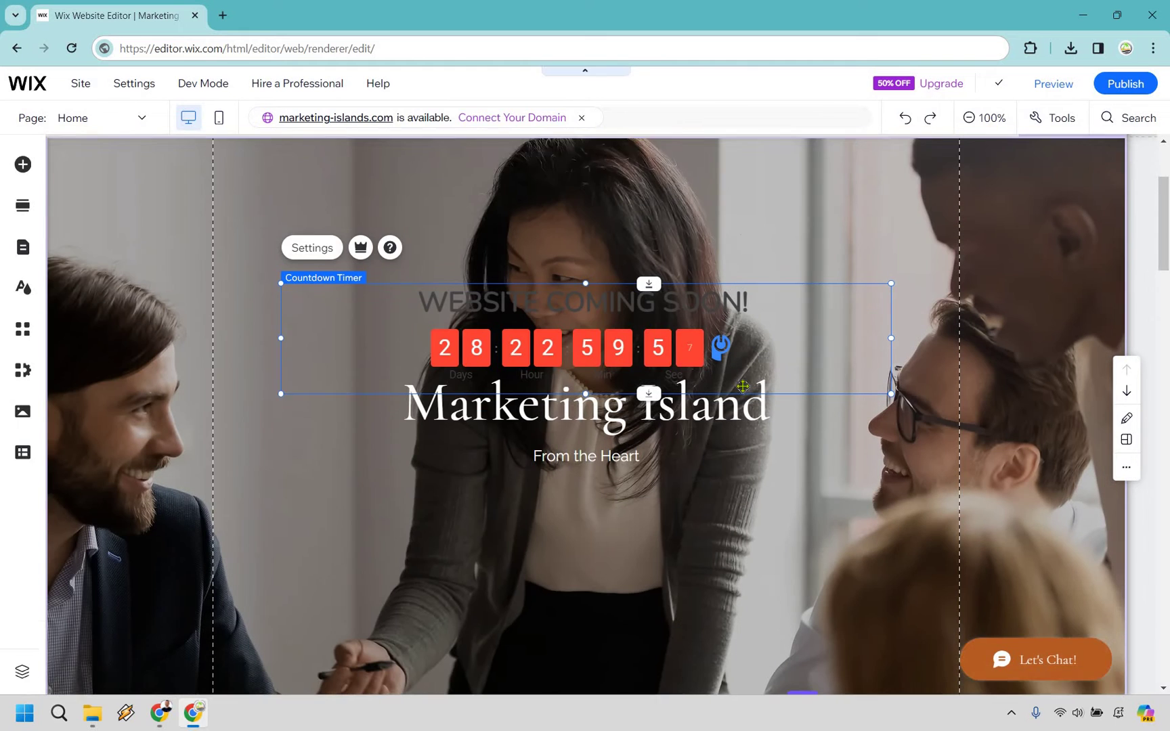
pyautogui.moveTo(741, 279); pyautogui.dragTo(752, 250)
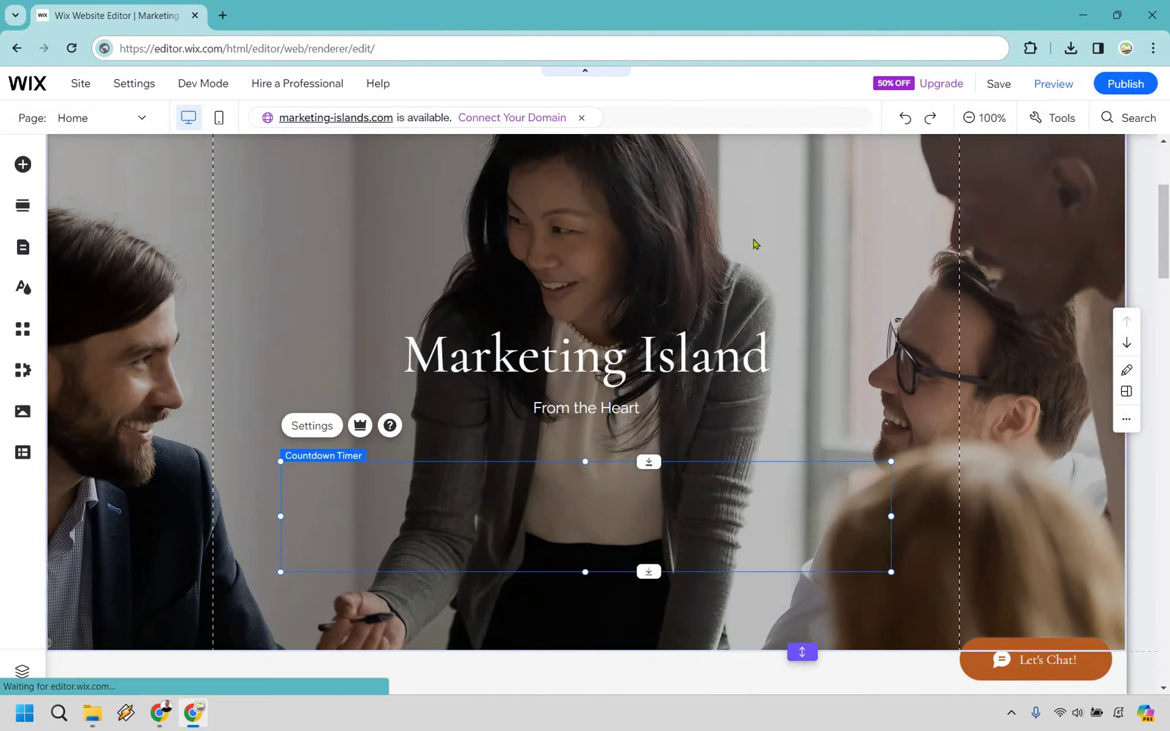
pyautogui.scroll(-2, 752, 244)
pyautogui.scroll(-3, 753, 155)
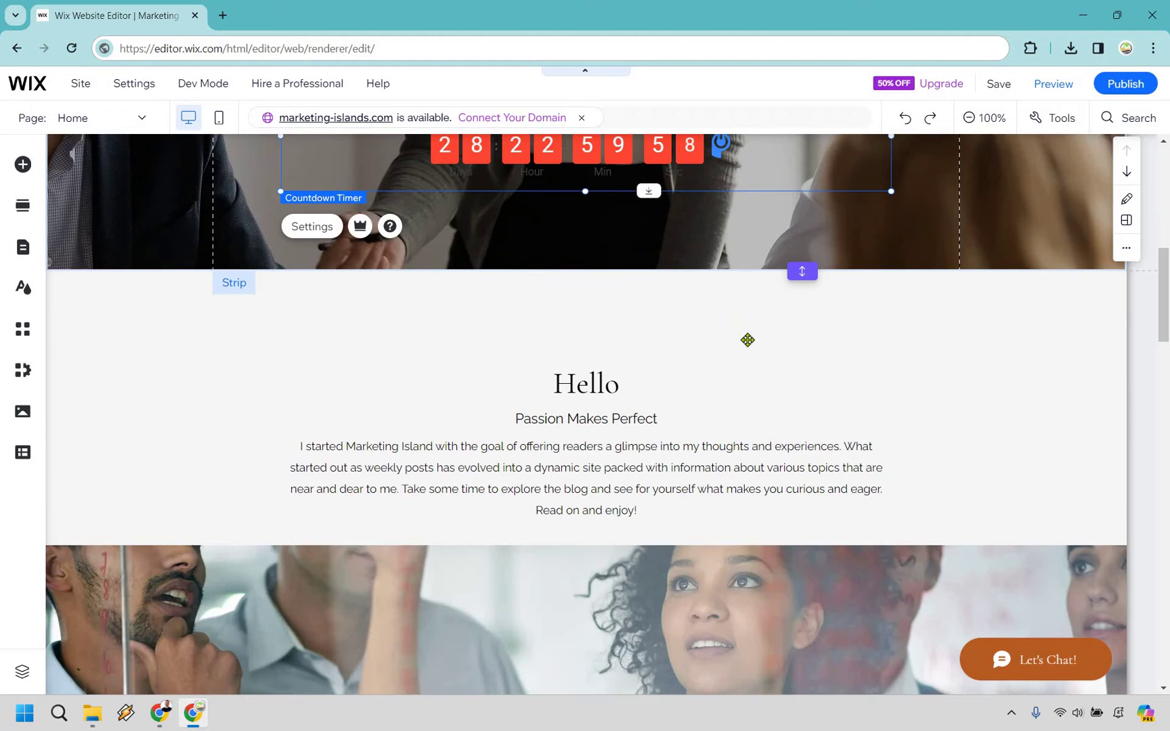
pyautogui.moveTo(746, 339); pyautogui.dragTo(683, 482)
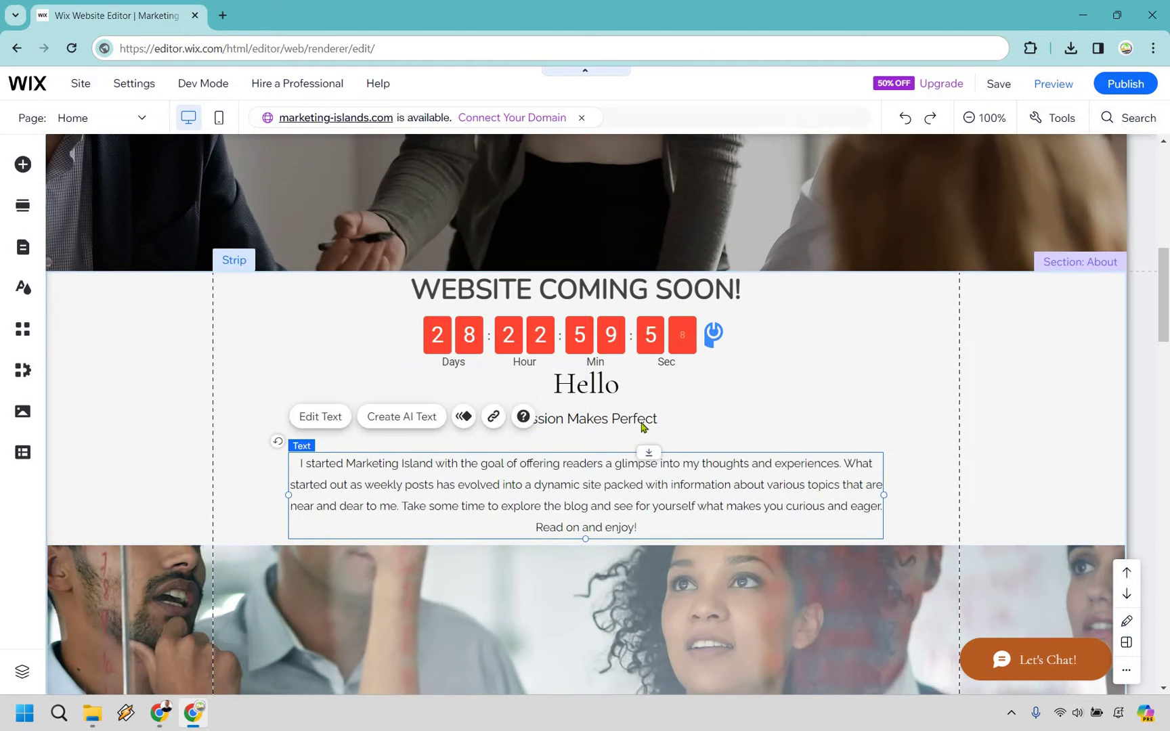
# - Move the 'Passion Makes Perfect' tagline and 'Hello' heading below the timer
pyautogui.click(498, 412)
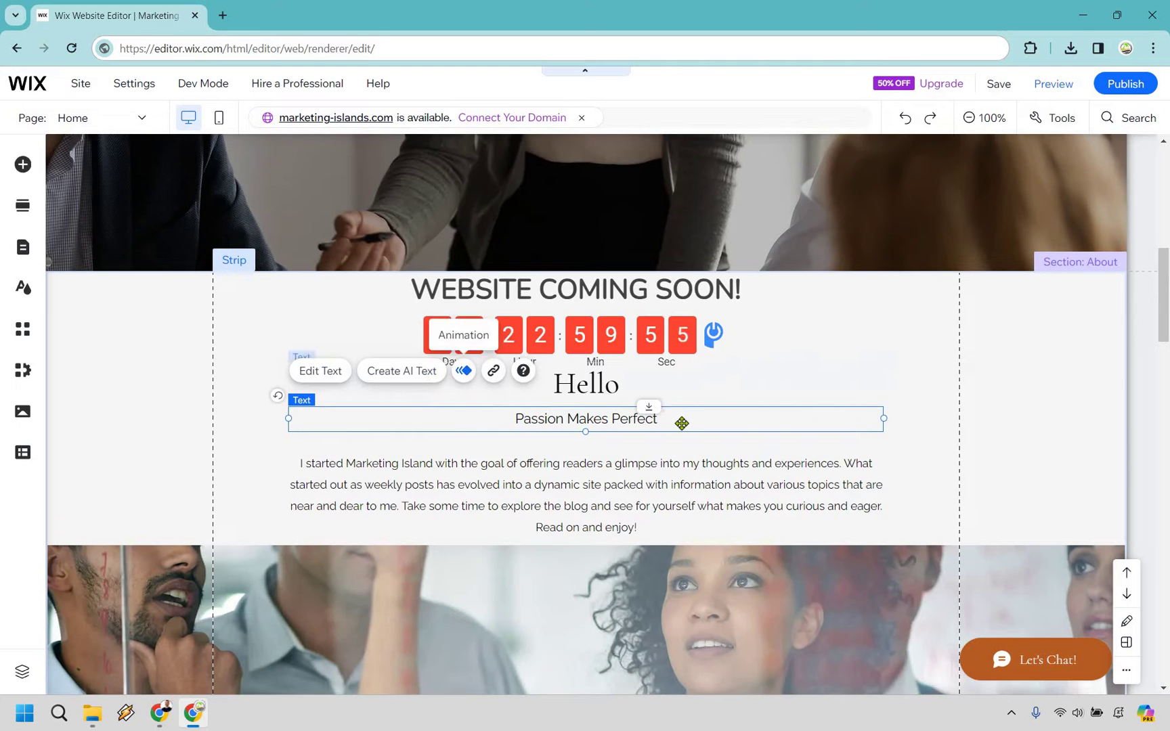
pyautogui.moveTo(686, 442); pyautogui.dragTo(628, 344)
pyautogui.click(606, 411)
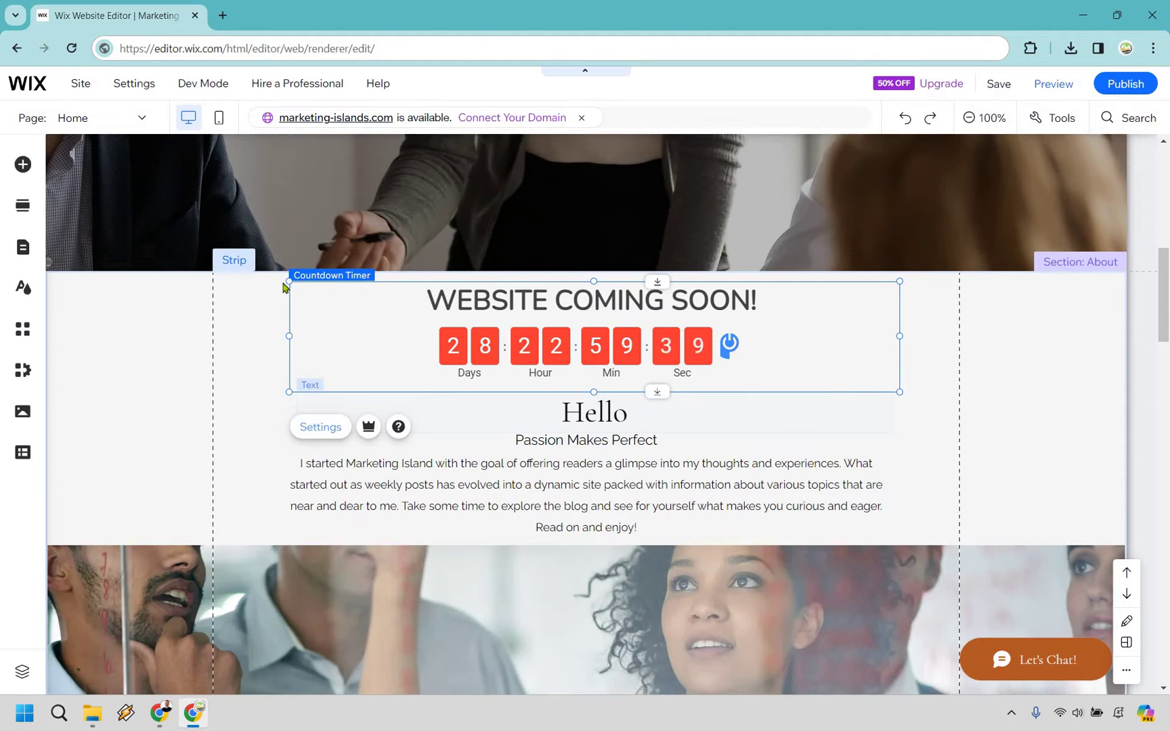
# - Open the timer's settings and browse types like Countdown to date and Count up number
pyautogui.click(315, 427)
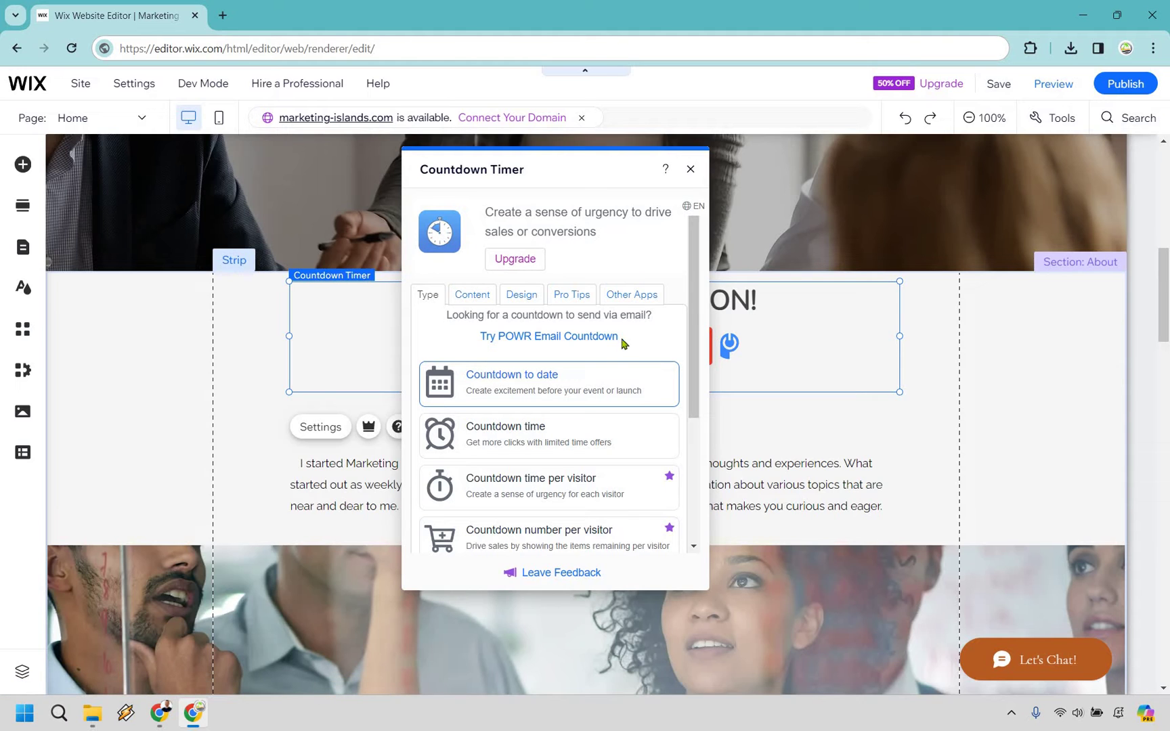
pyautogui.scroll(-2, 623, 347)
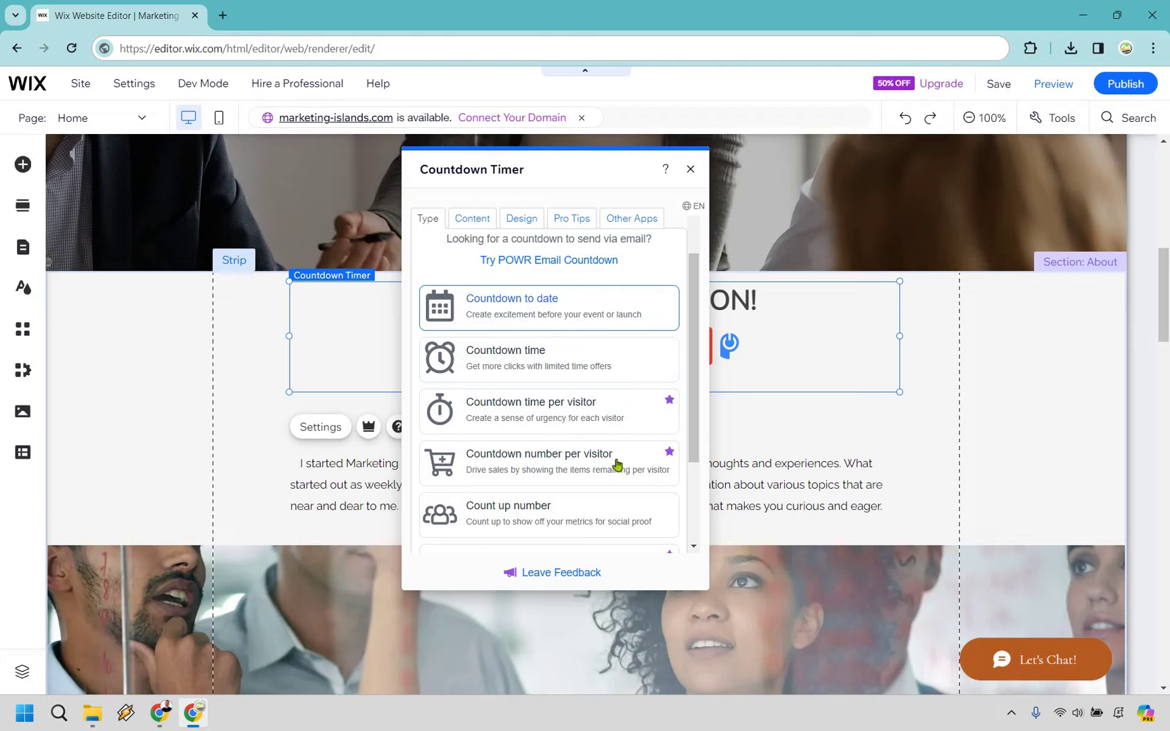
pyautogui.scroll(-2, 609, 406)
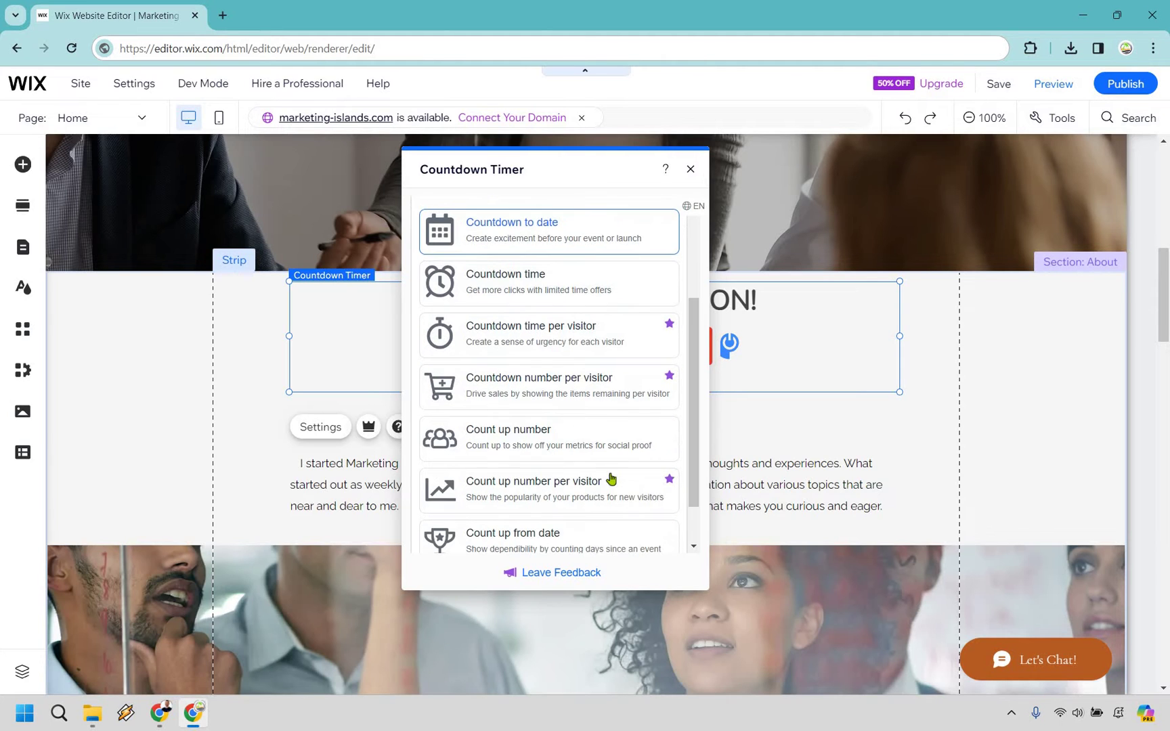
pyautogui.scroll(-2, 607, 432)
pyautogui.scroll(5, 607, 434)
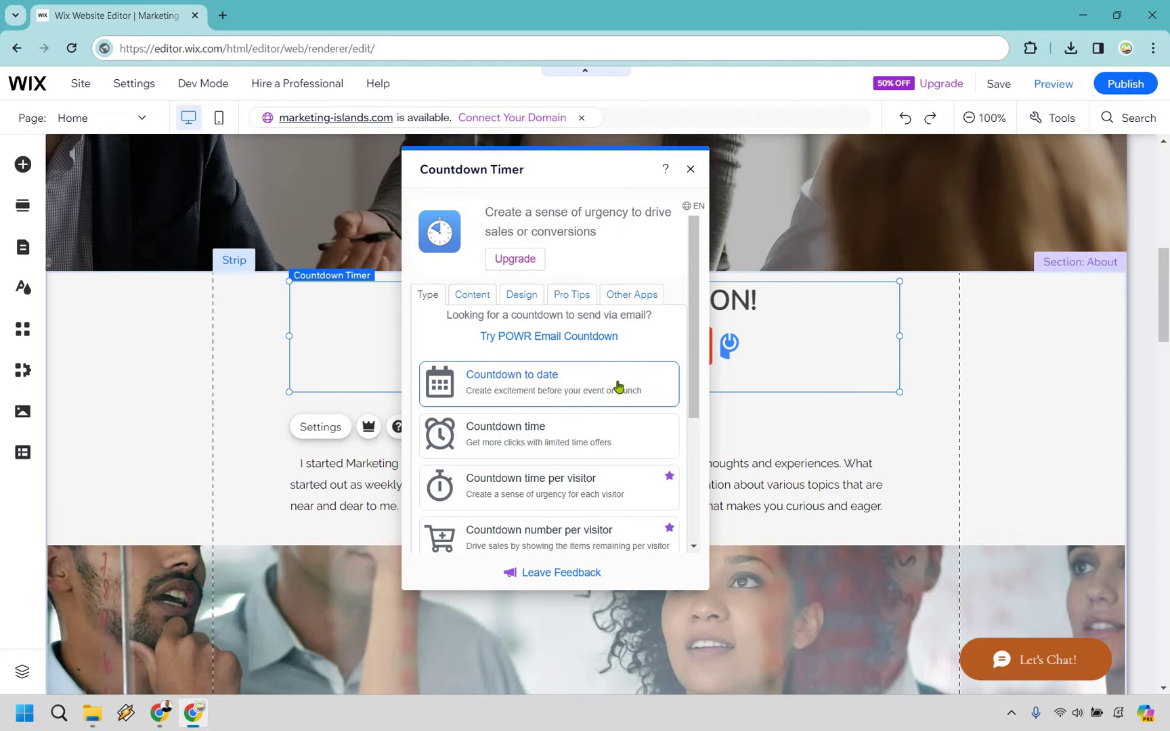
# - Set the countdown's target to January 6, 2025 12:00 am, counting from February 28, 2024
pyautogui.click(478, 297)
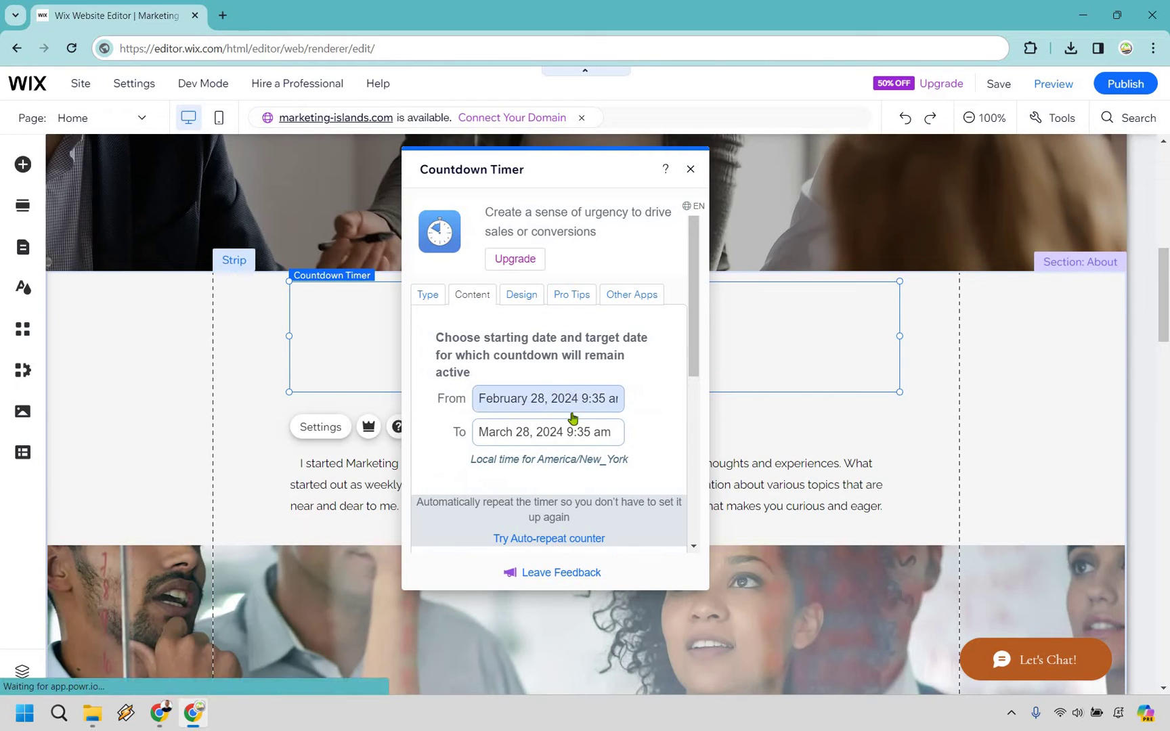
pyautogui.click(576, 436)
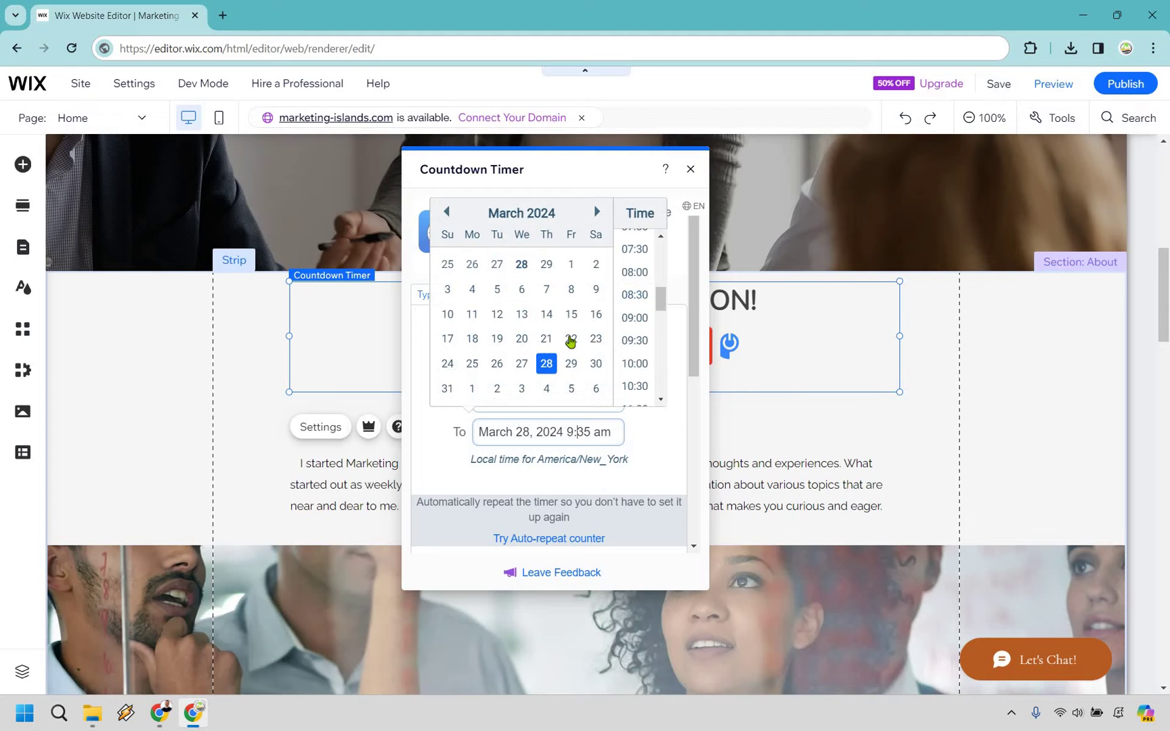
pyautogui.scroll(-2, 586, 325)
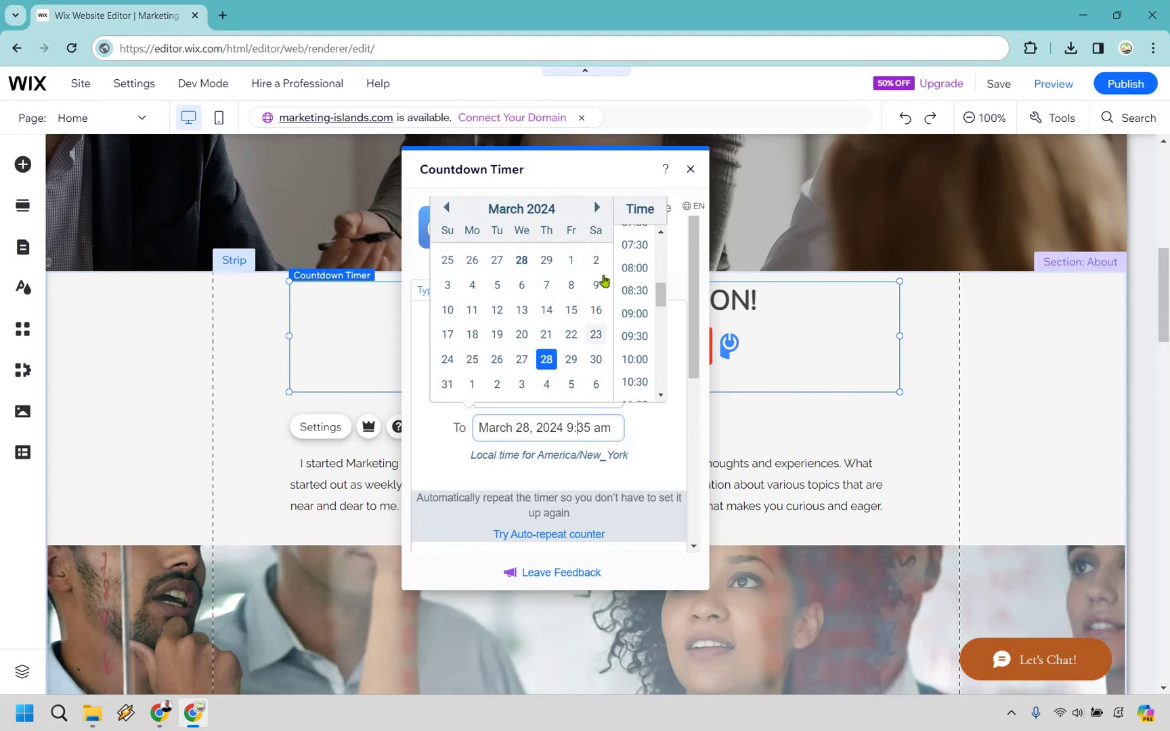
pyautogui.scroll(4, 595, 352)
pyautogui.click(597, 349)
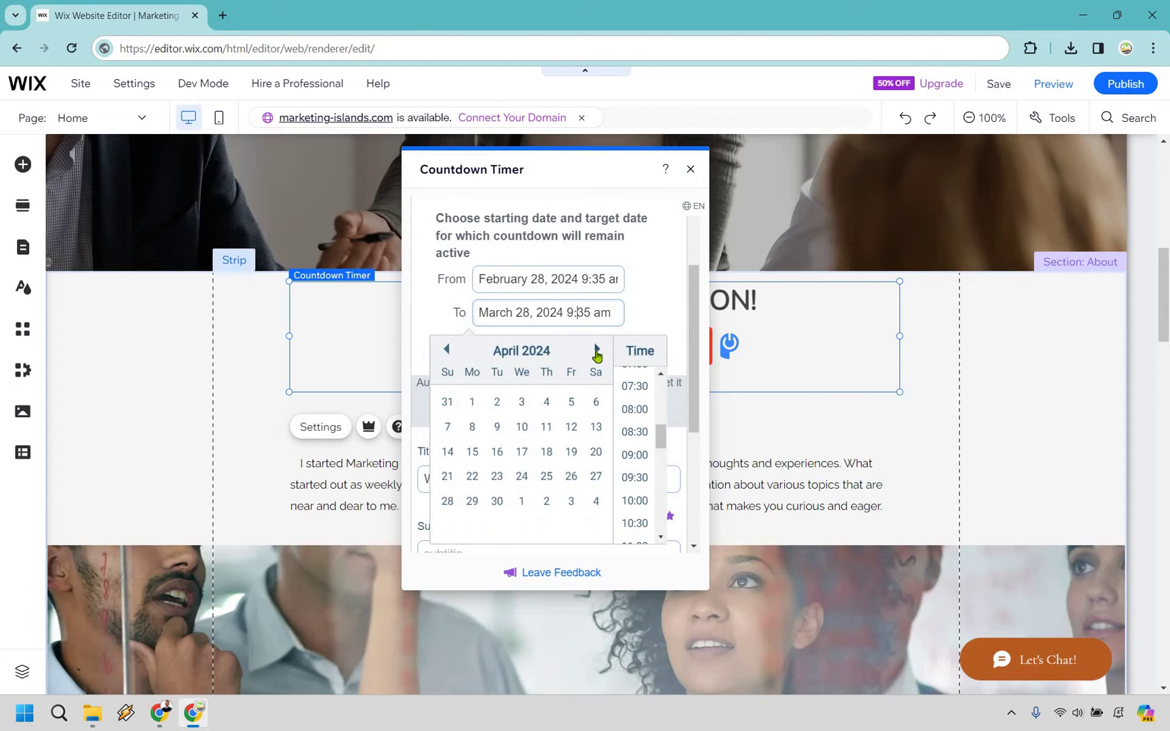
pyautogui.click(597, 349)
pyautogui.click(597, 350)
pyautogui.click(597, 349)
pyautogui.click(596, 349)
pyautogui.click(596, 349)
pyautogui.click(597, 349)
pyautogui.click(596, 349)
pyautogui.click(596, 349)
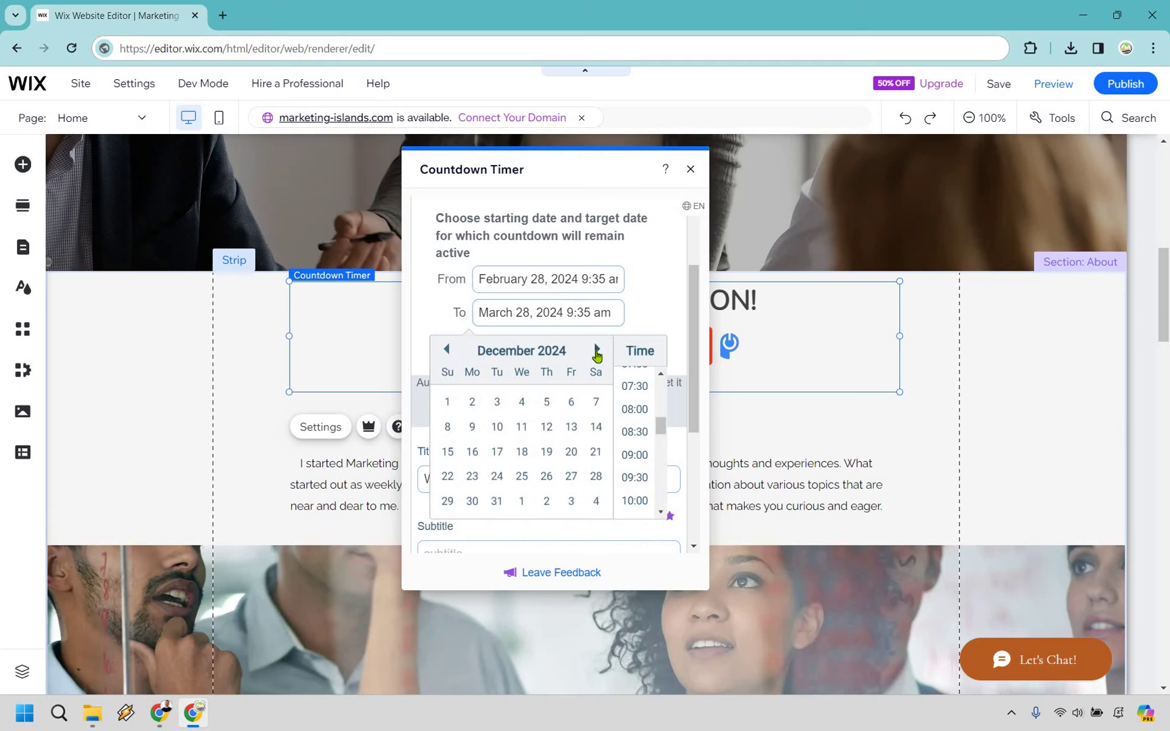
pyautogui.click(597, 350)
pyautogui.click(472, 427)
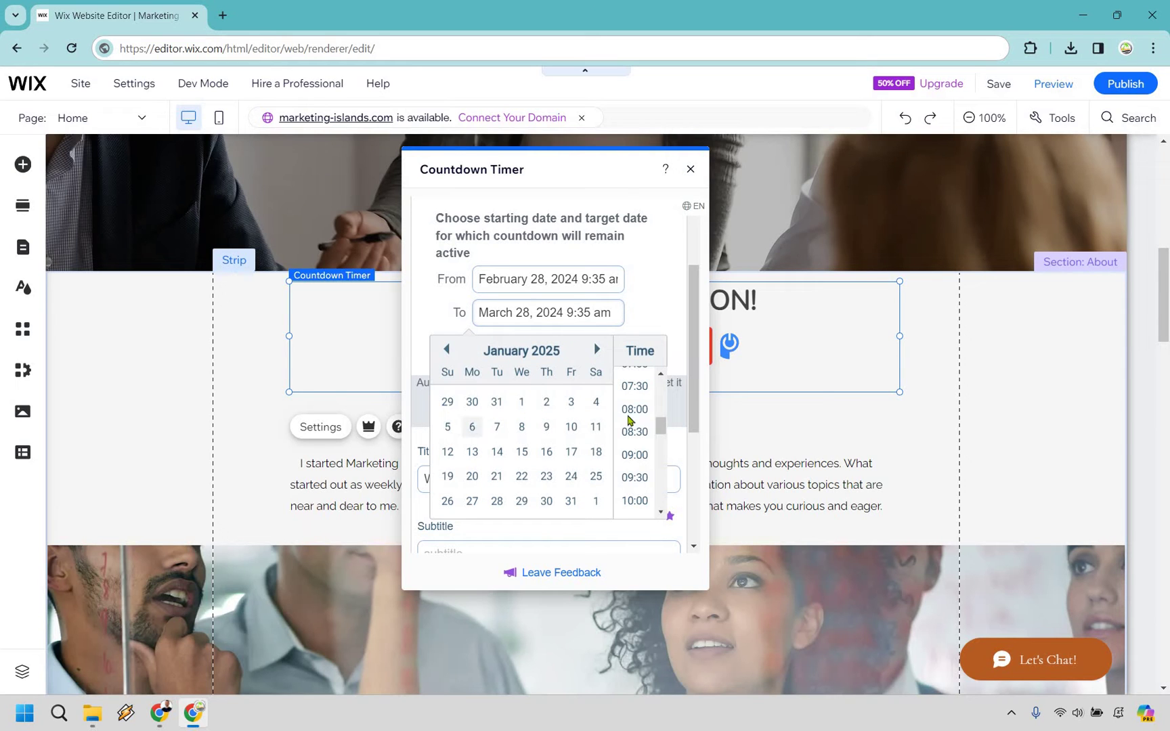
pyautogui.scroll(5, 644, 405)
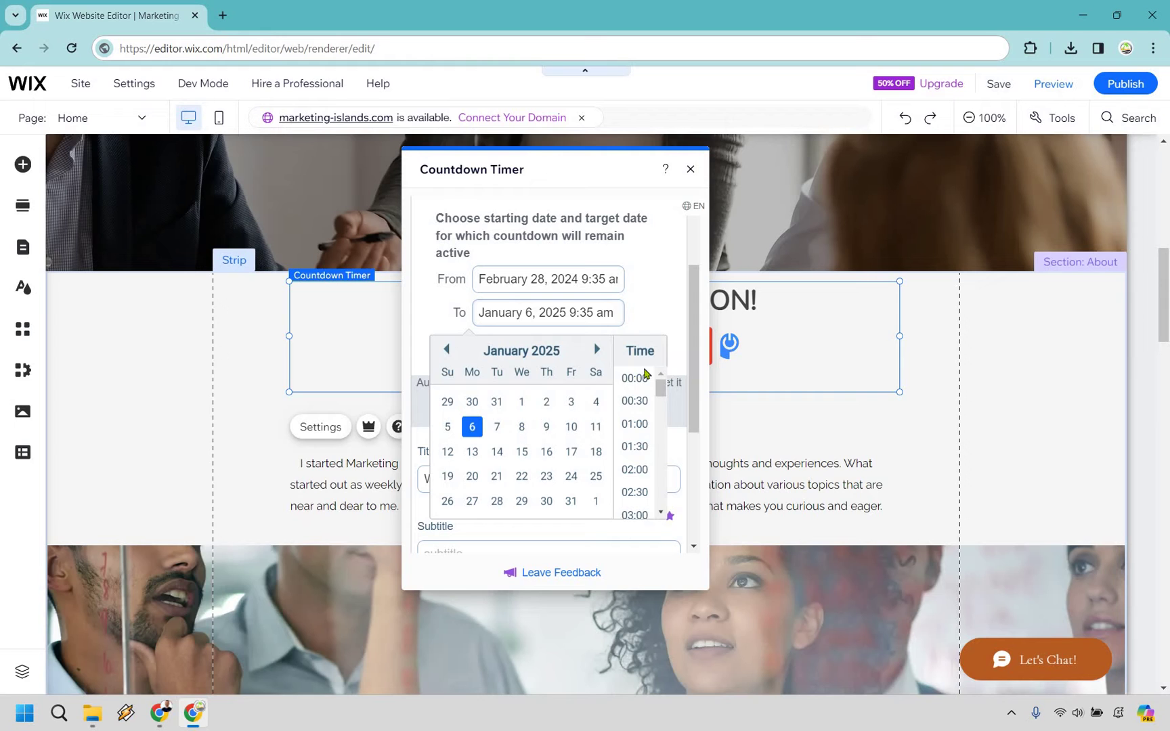
pyautogui.click(635, 374)
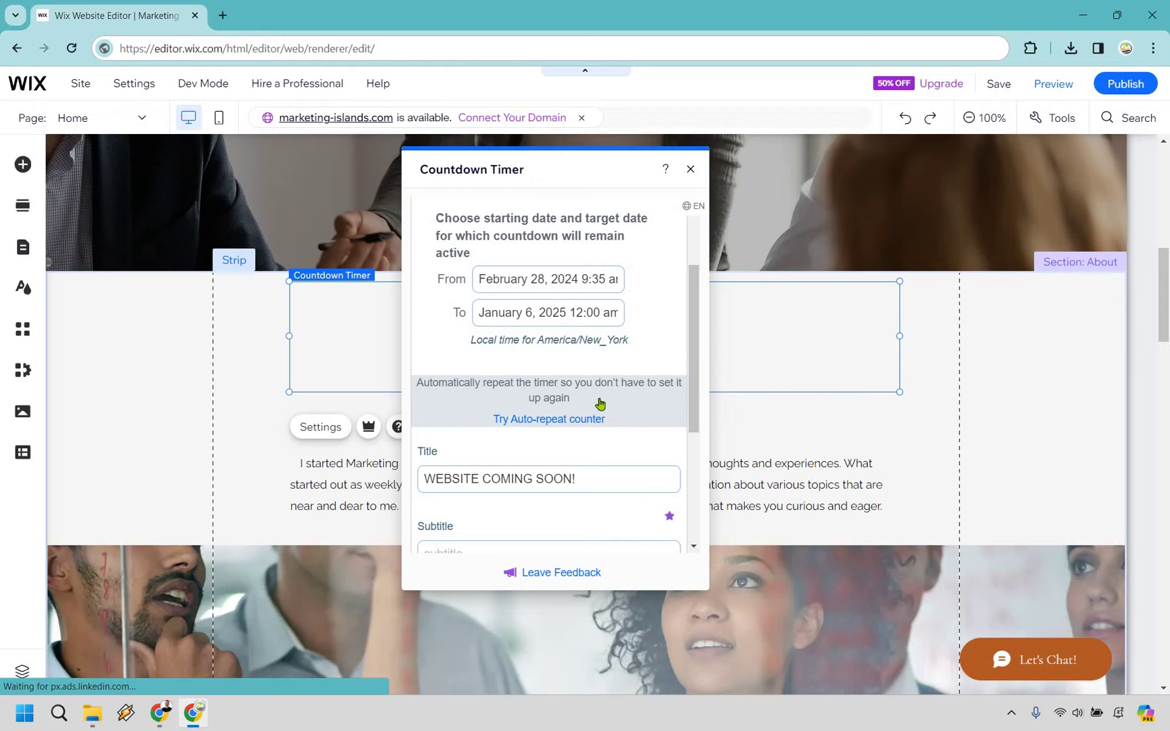
pyautogui.scroll(-1, 599, 402)
# - Replace the countdown title with 'Marketing Island Birthday'
pyautogui.click(601, 403)
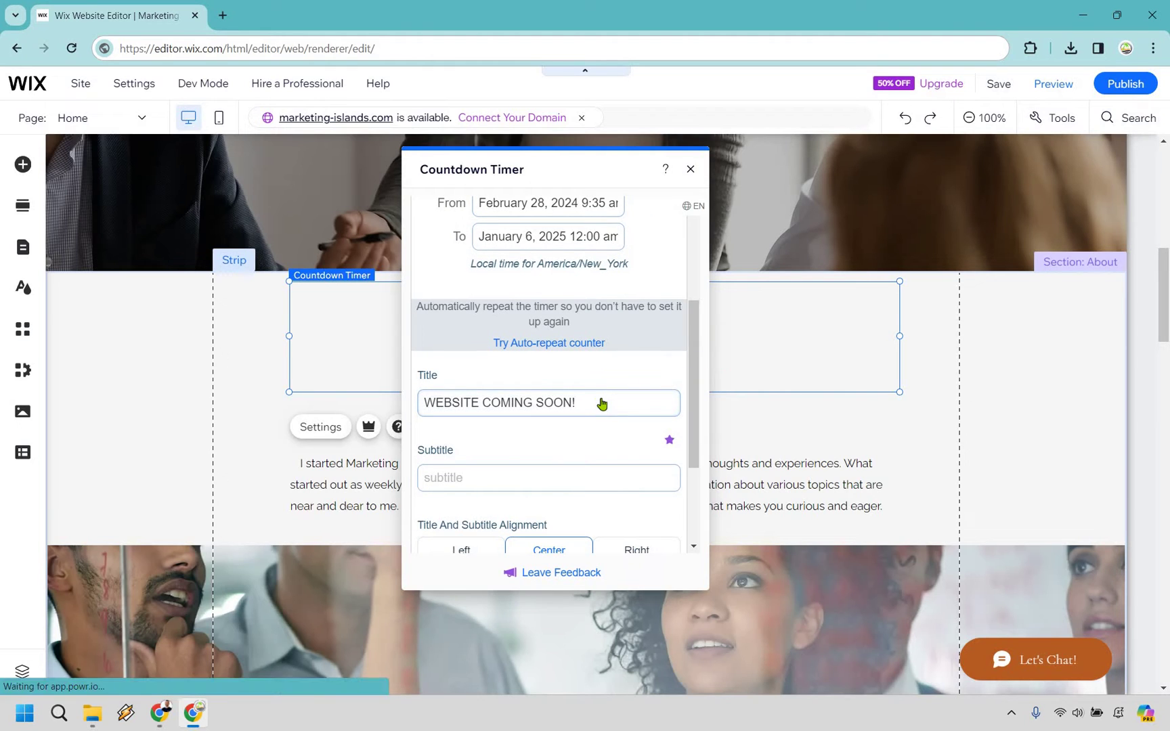
pyautogui.hotkey('ctrl', 'a')
pyautogui.write('Marketing I')
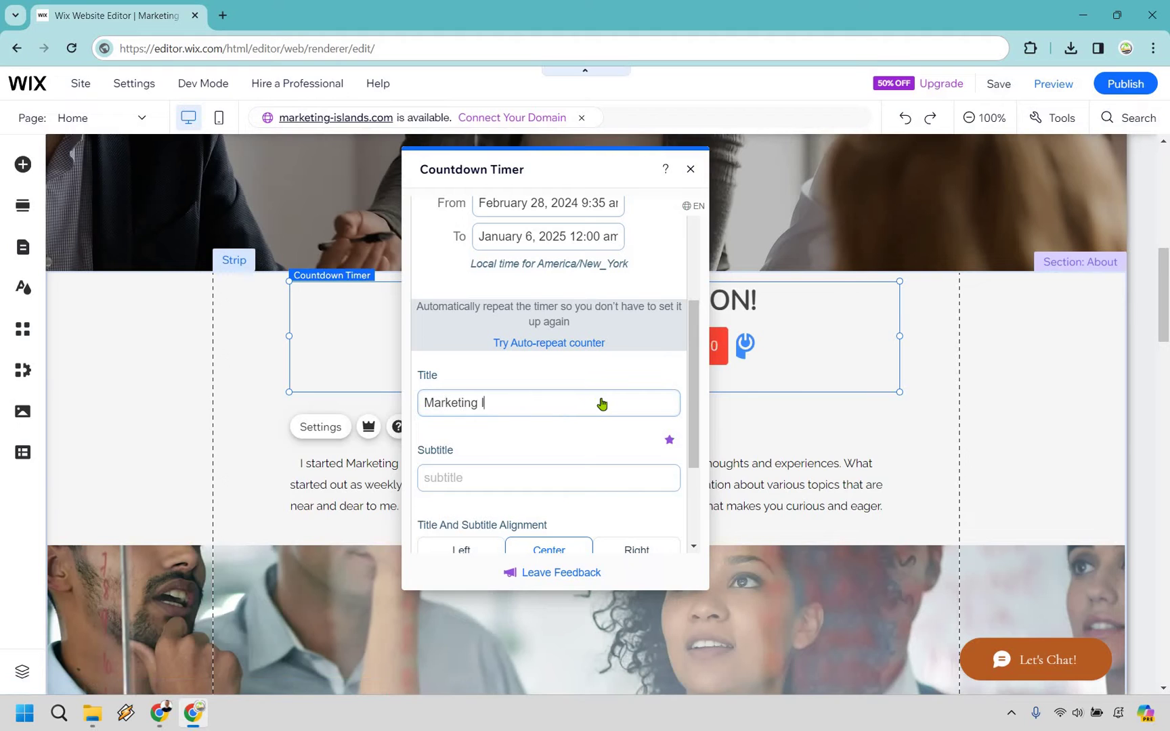
pyautogui.write('sland Birthday')
# - Review the Days, Hour, Min and Sec counter labels, leaving them unchanged
pyautogui.scroll(-1, 598, 377)
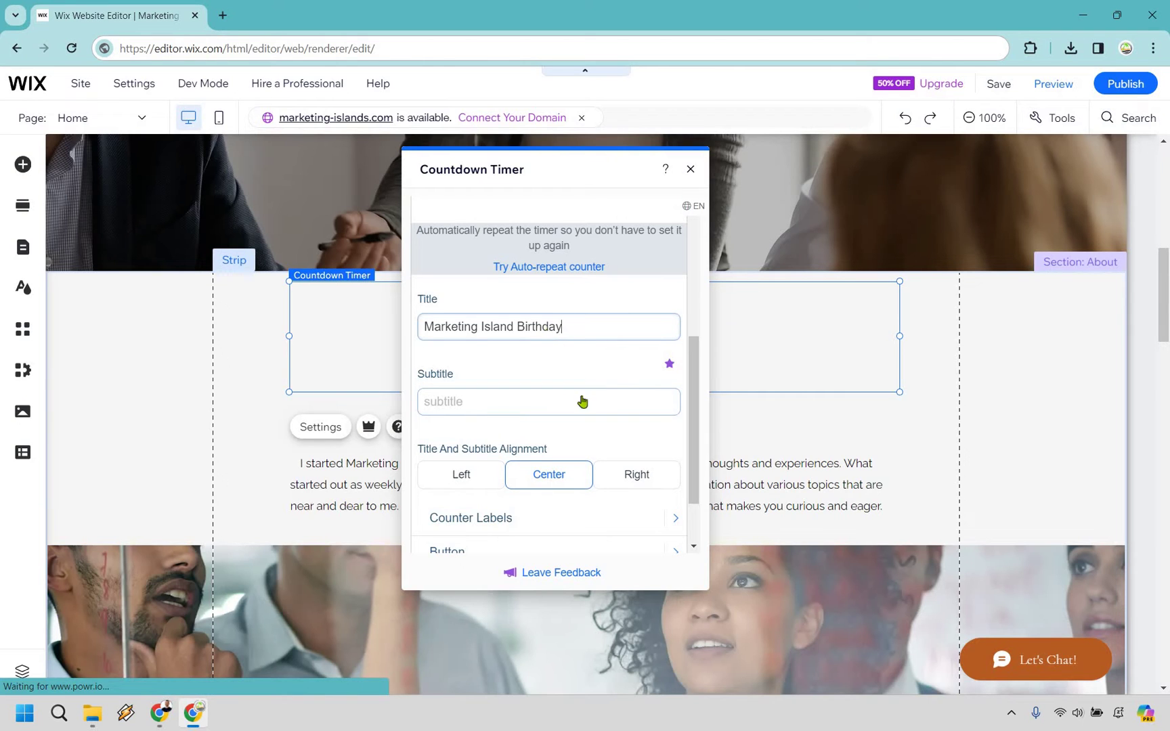
pyautogui.scroll(-1, 541, 408)
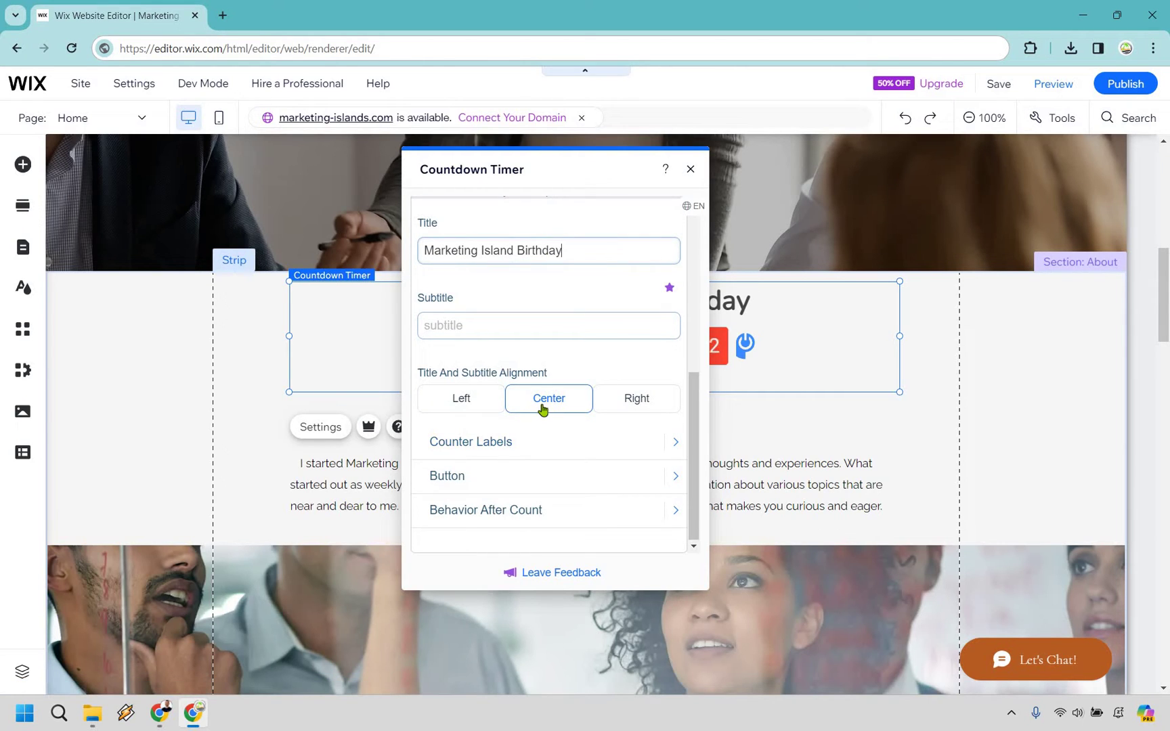
pyautogui.click(584, 428)
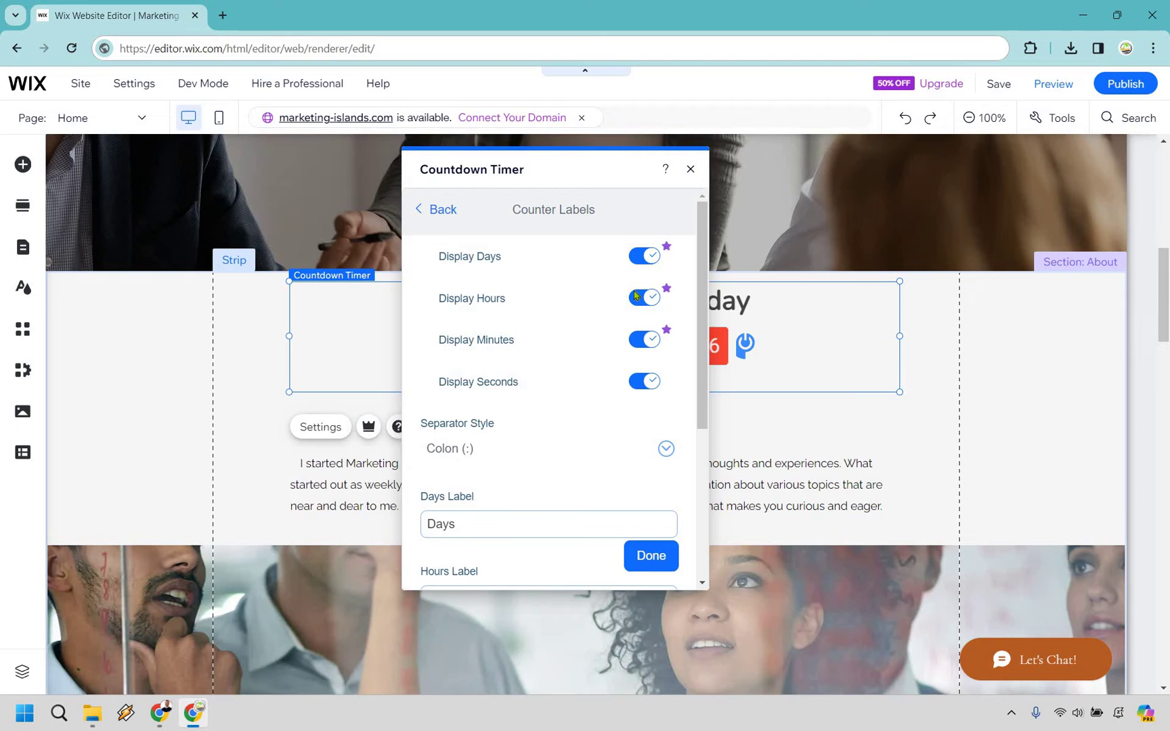
pyautogui.scroll(-4, 599, 297)
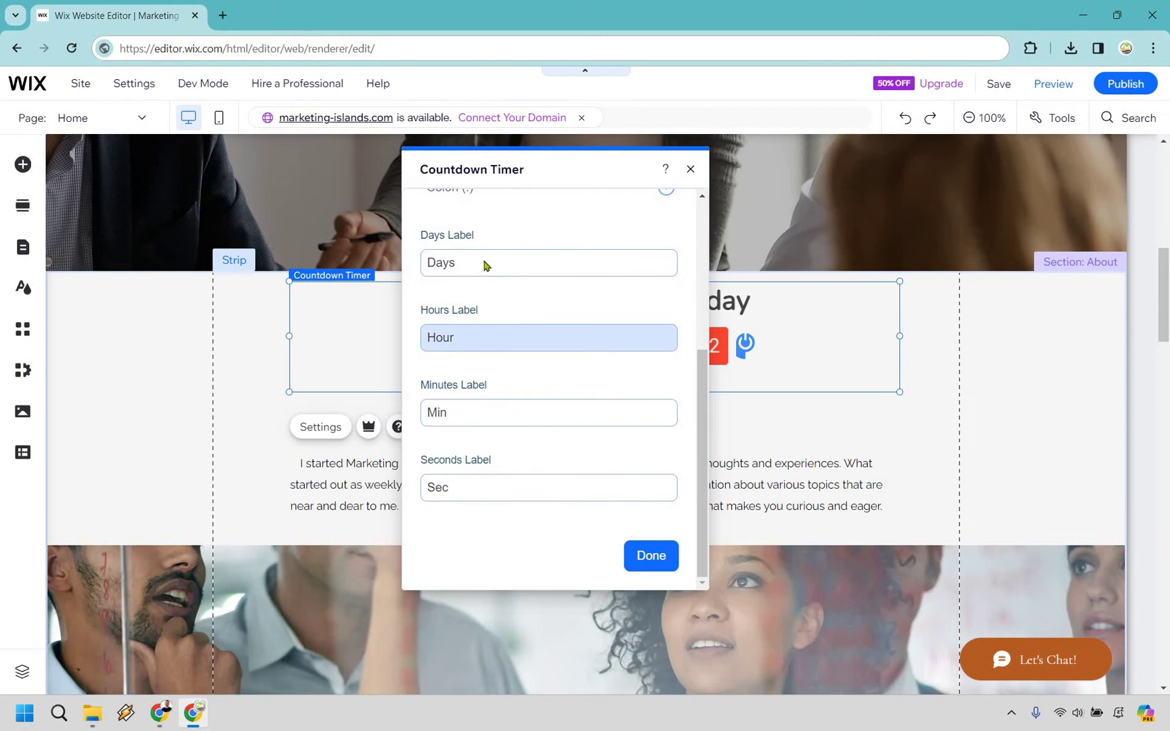
pyautogui.scroll(4, 449, 219)
pyautogui.press('Escape')
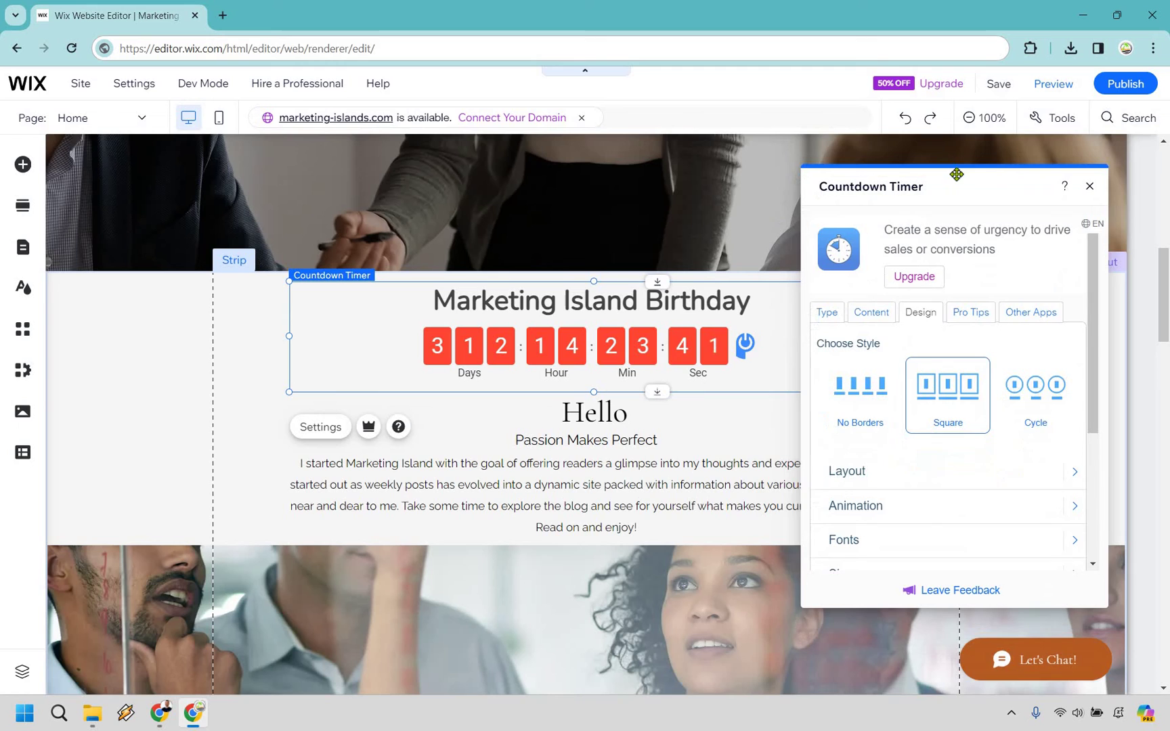
# - Compare No Borders and Square digit styles, keeping the square boxed digits
pyautogui.click(873, 395)
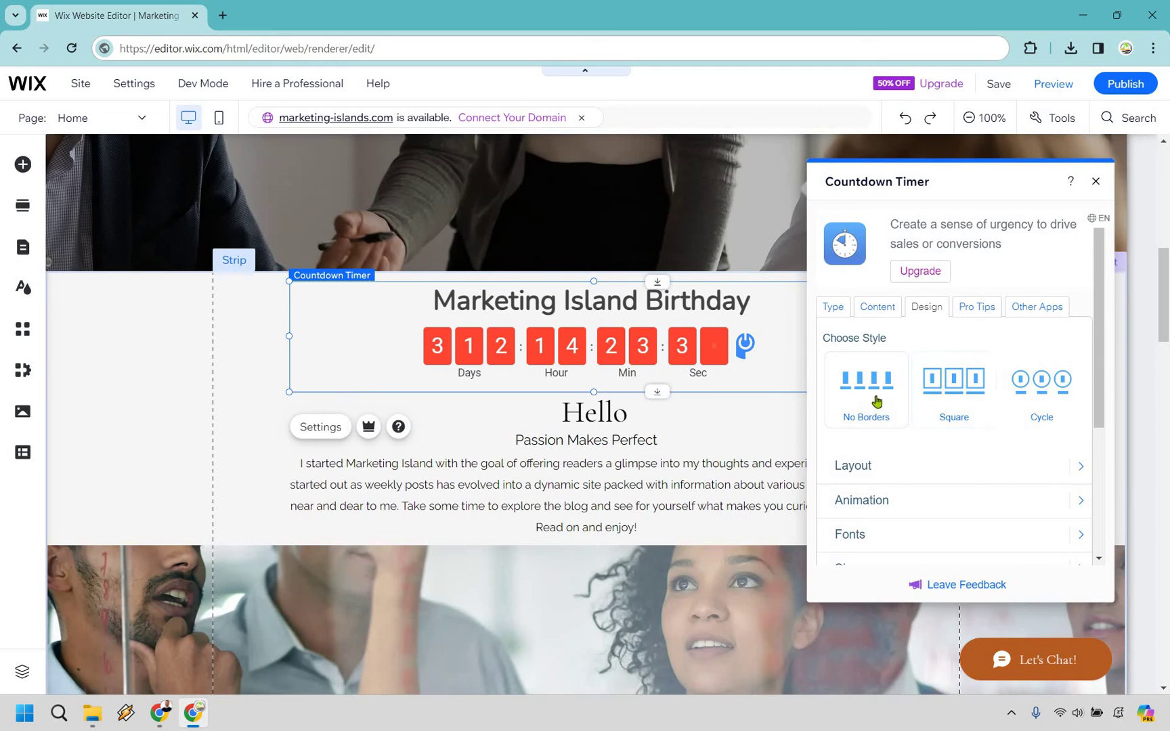
pyautogui.click(953, 385)
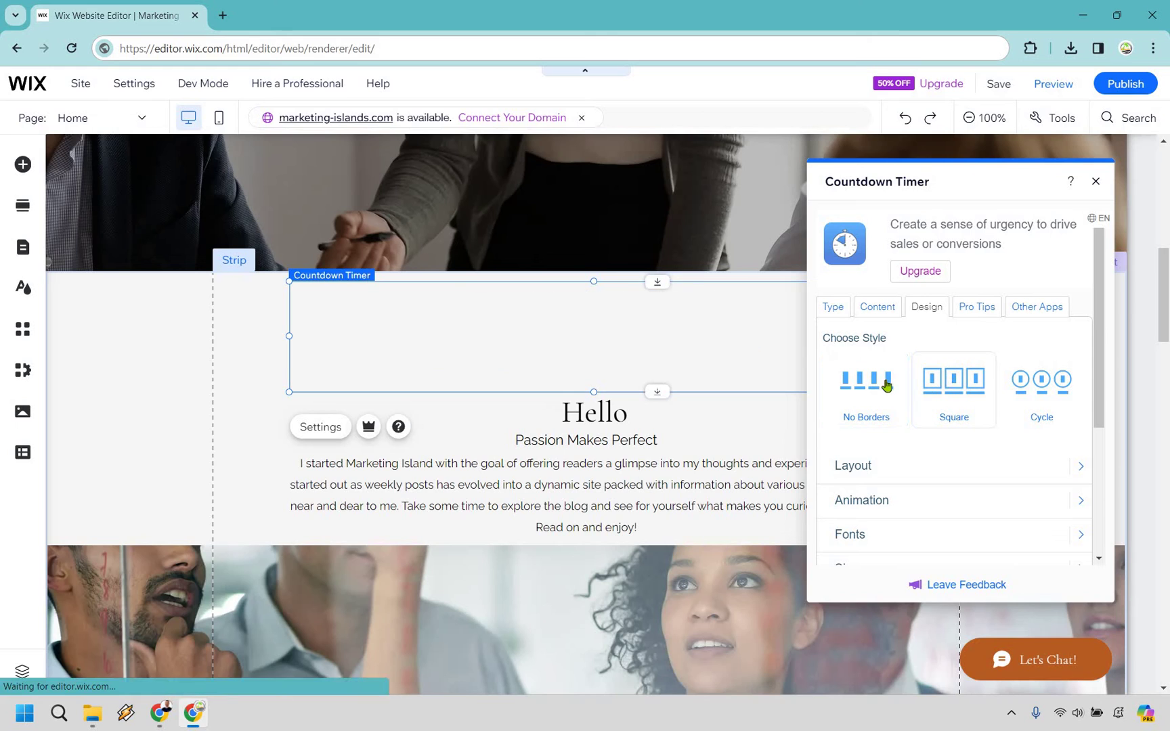
pyautogui.click(886, 385)
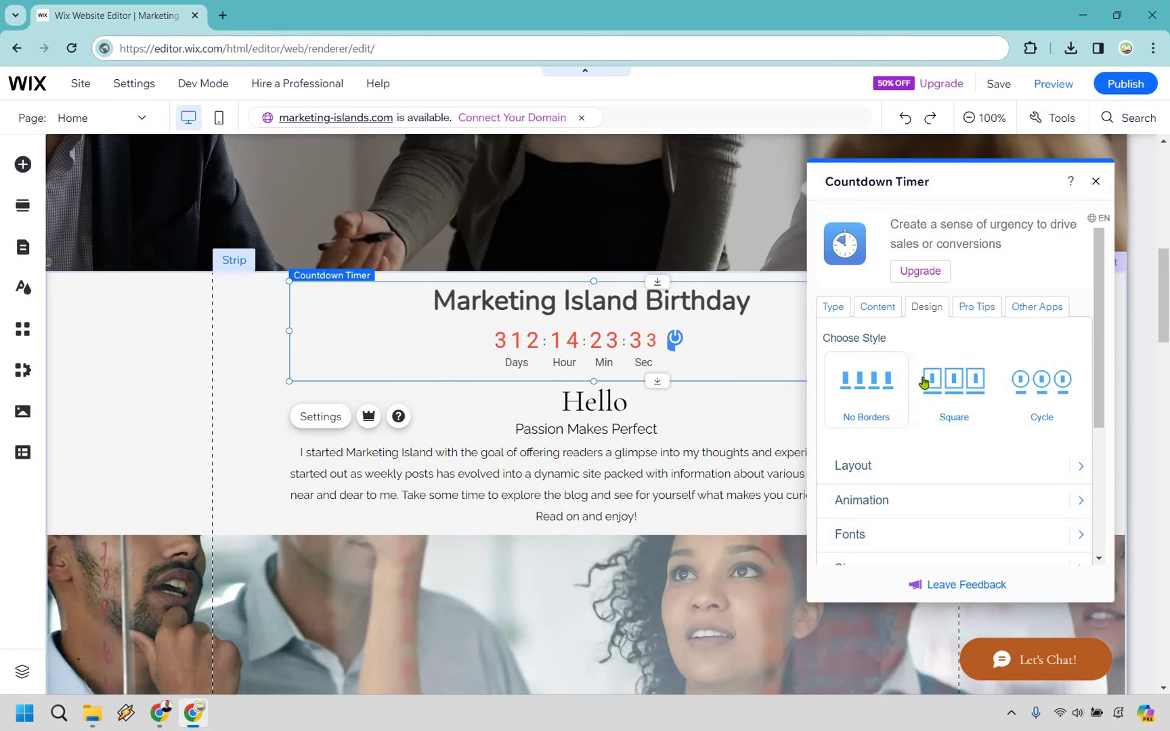
pyautogui.click(962, 385)
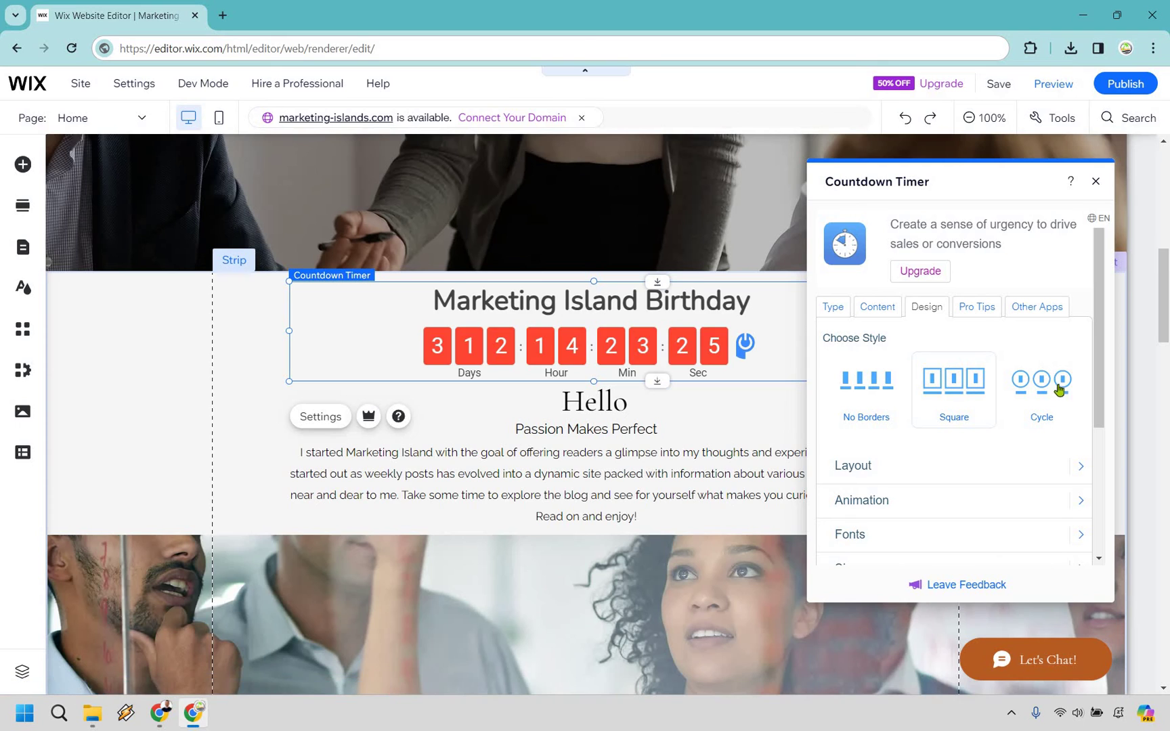
# - Browse the timer settings tabs: other POWR apps, countdown types and dates
pyautogui.scroll(-2, 1028, 396)
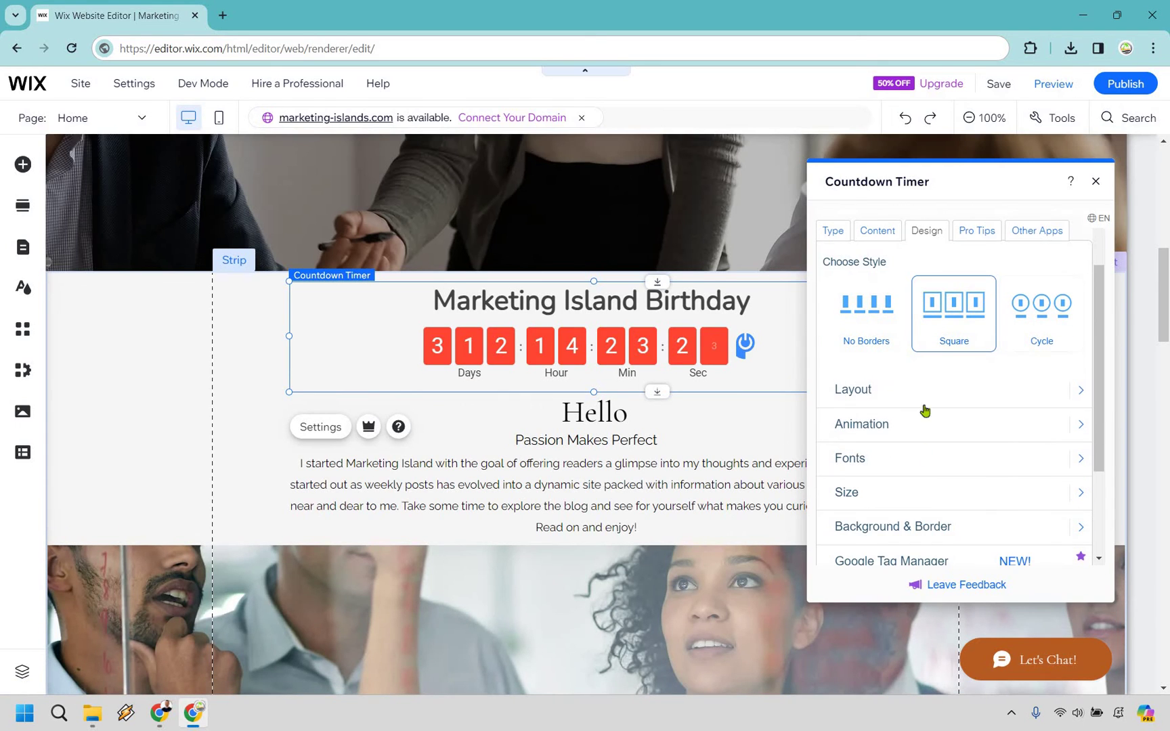
pyautogui.scroll(-1, 954, 352)
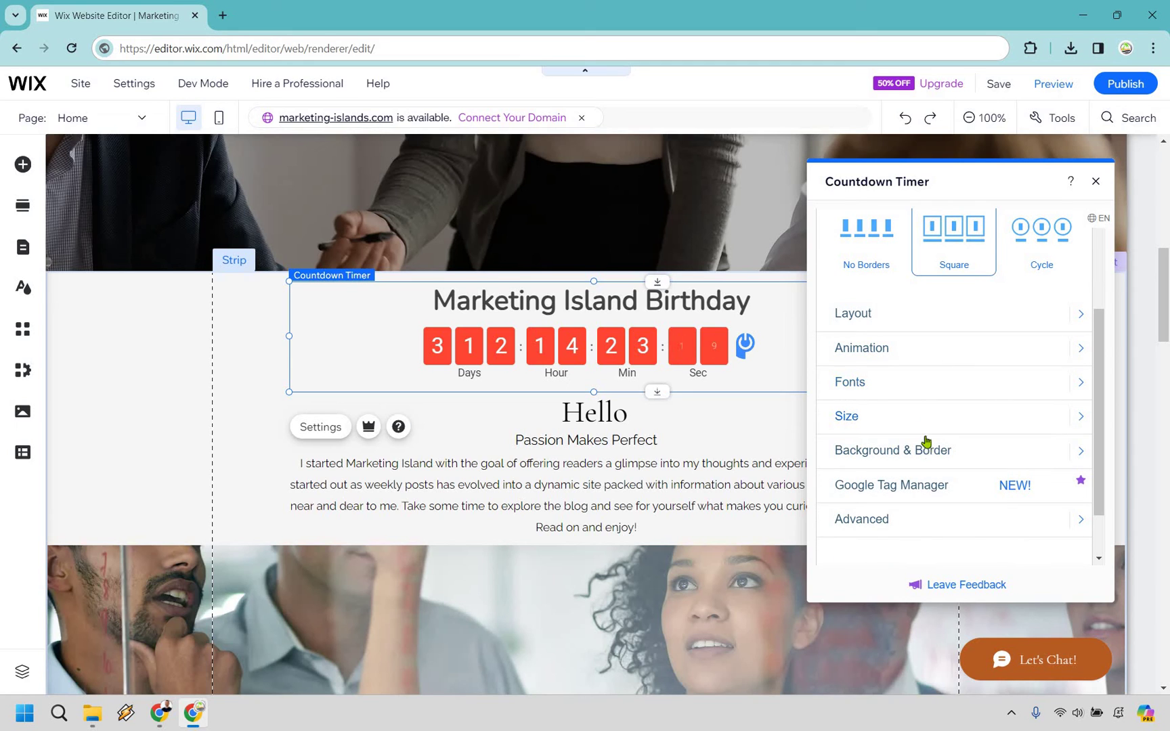
pyautogui.scroll(-1, 975, 430)
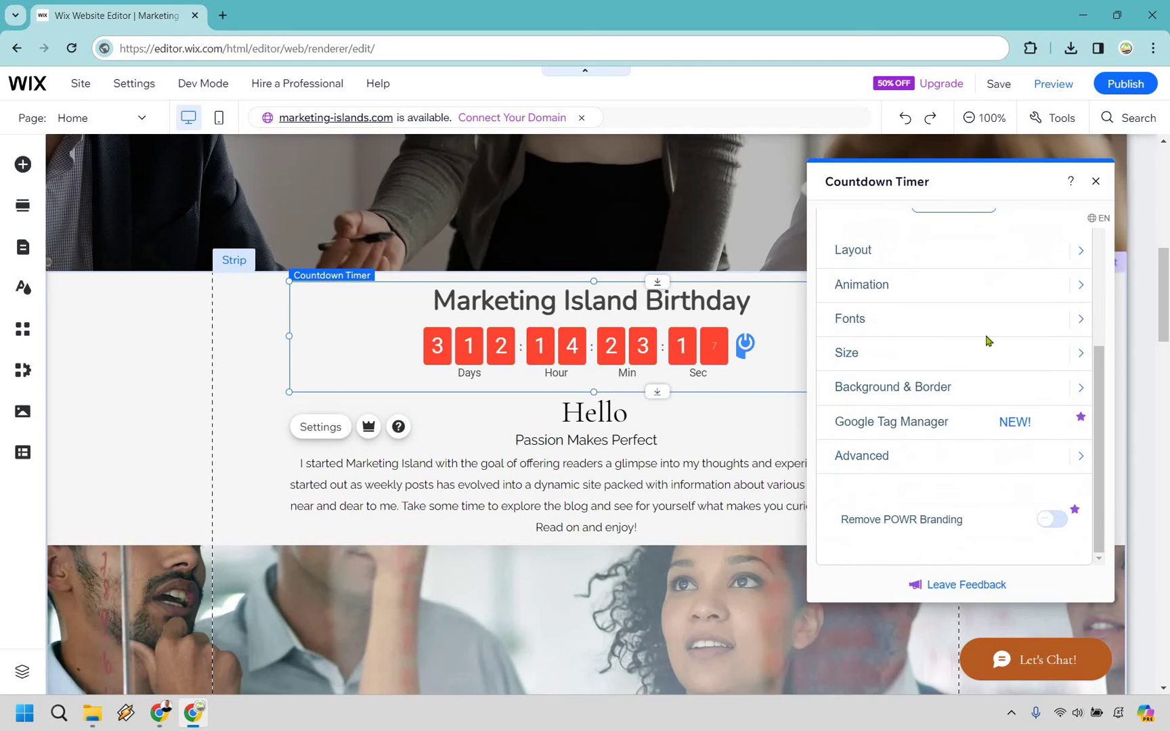
pyautogui.scroll(3, 986, 328)
pyautogui.click(1034, 308)
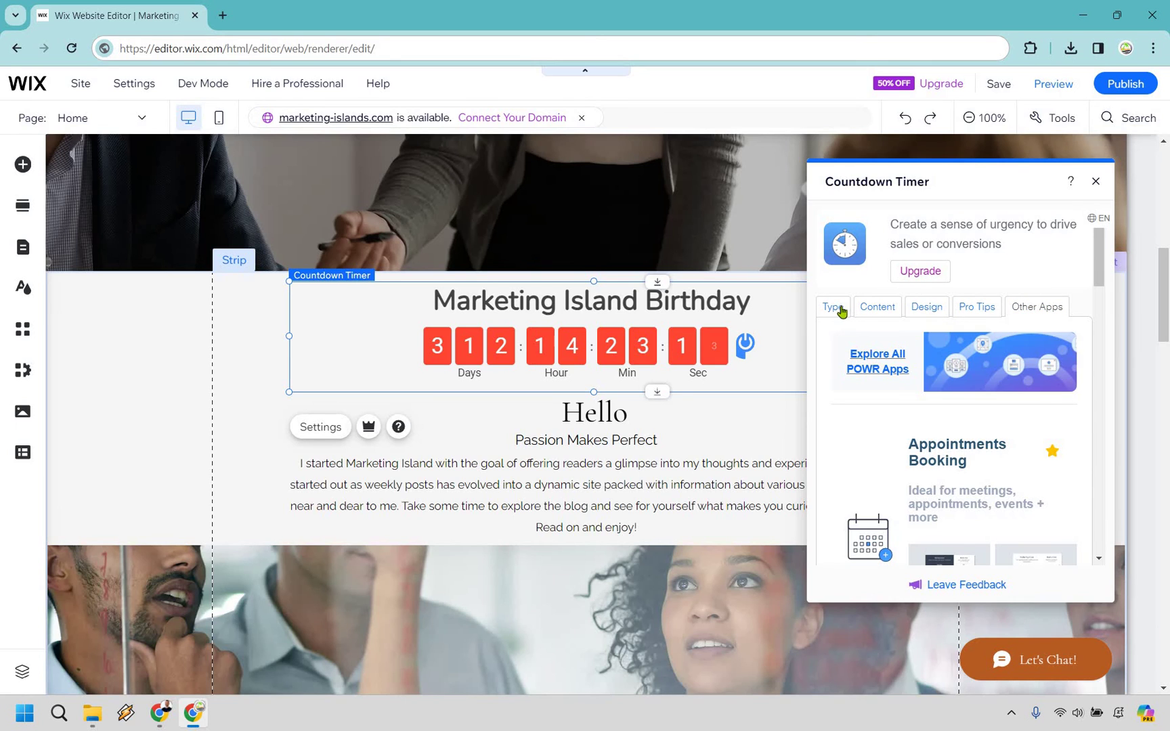
pyautogui.click(877, 307)
pyautogui.click(922, 308)
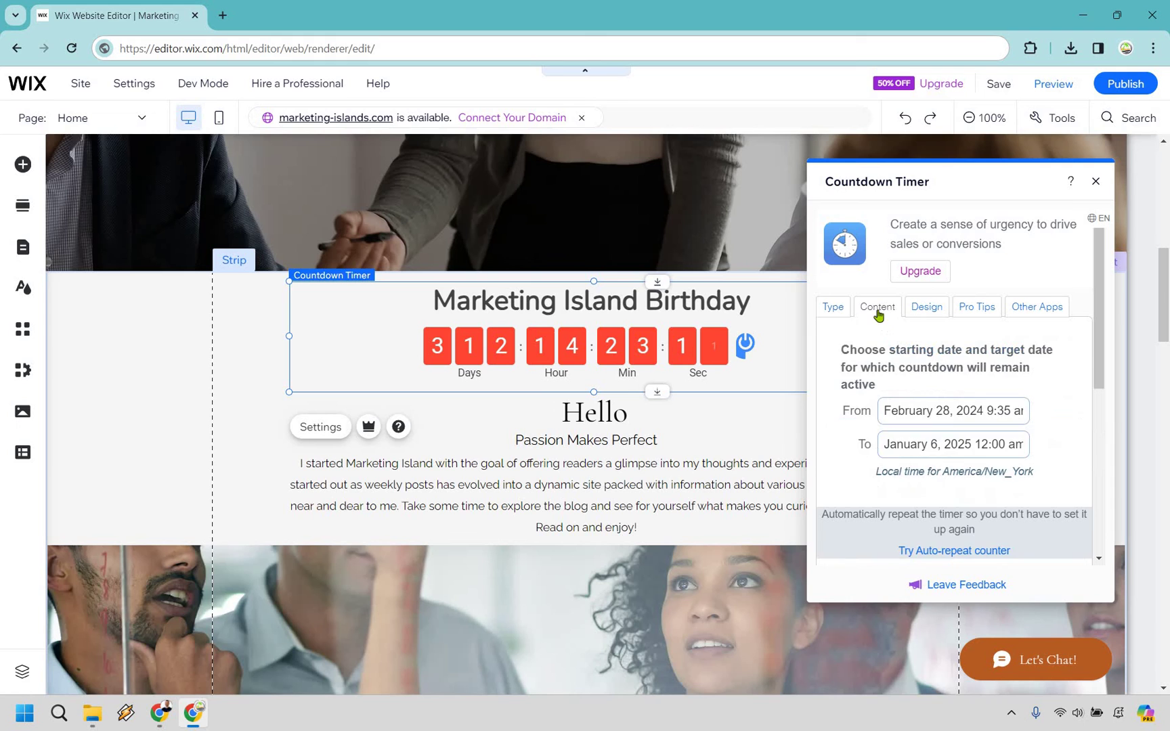
pyautogui.click(835, 308)
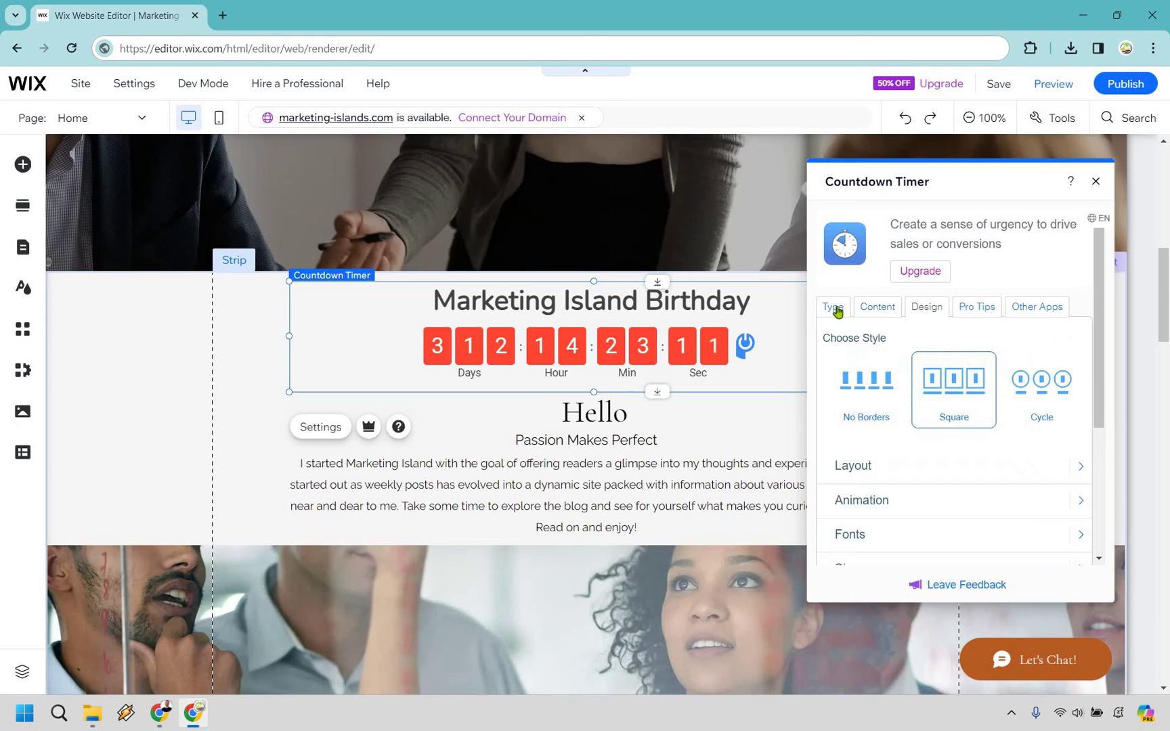
# - Close the timer settings, save the site, and switch to Preview mode
pyautogui.click(1095, 181)
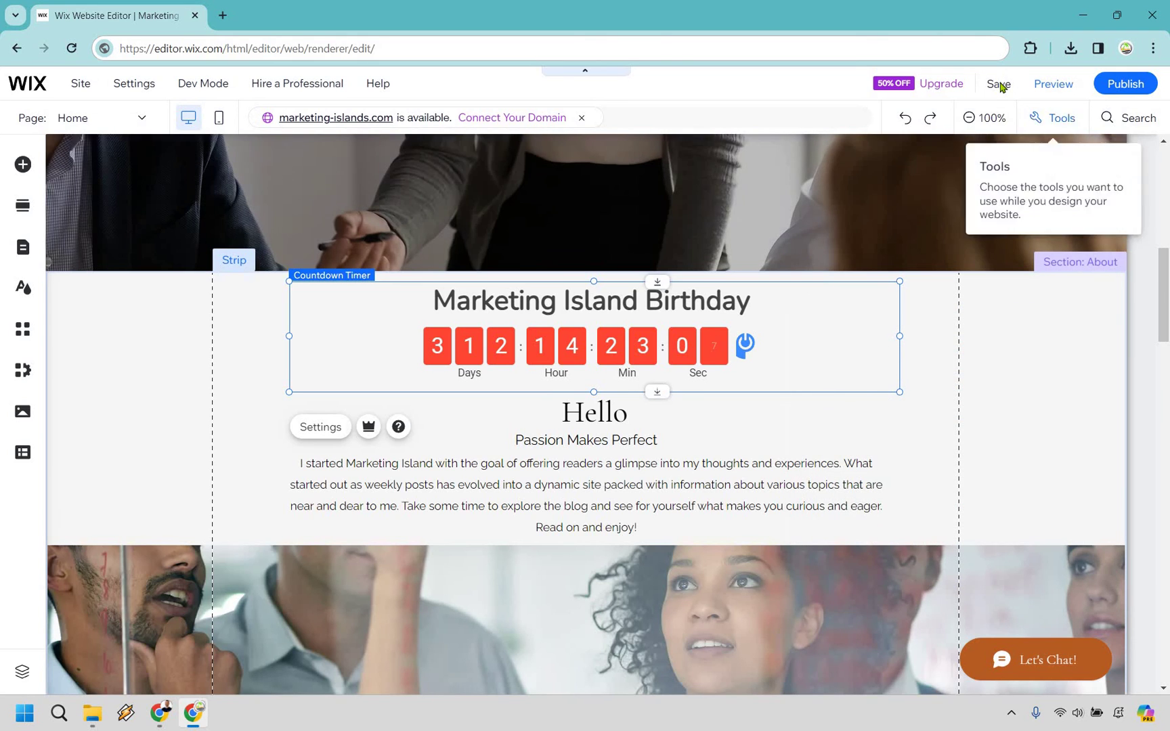
pyautogui.click(998, 83)
pyautogui.click(1075, 397)
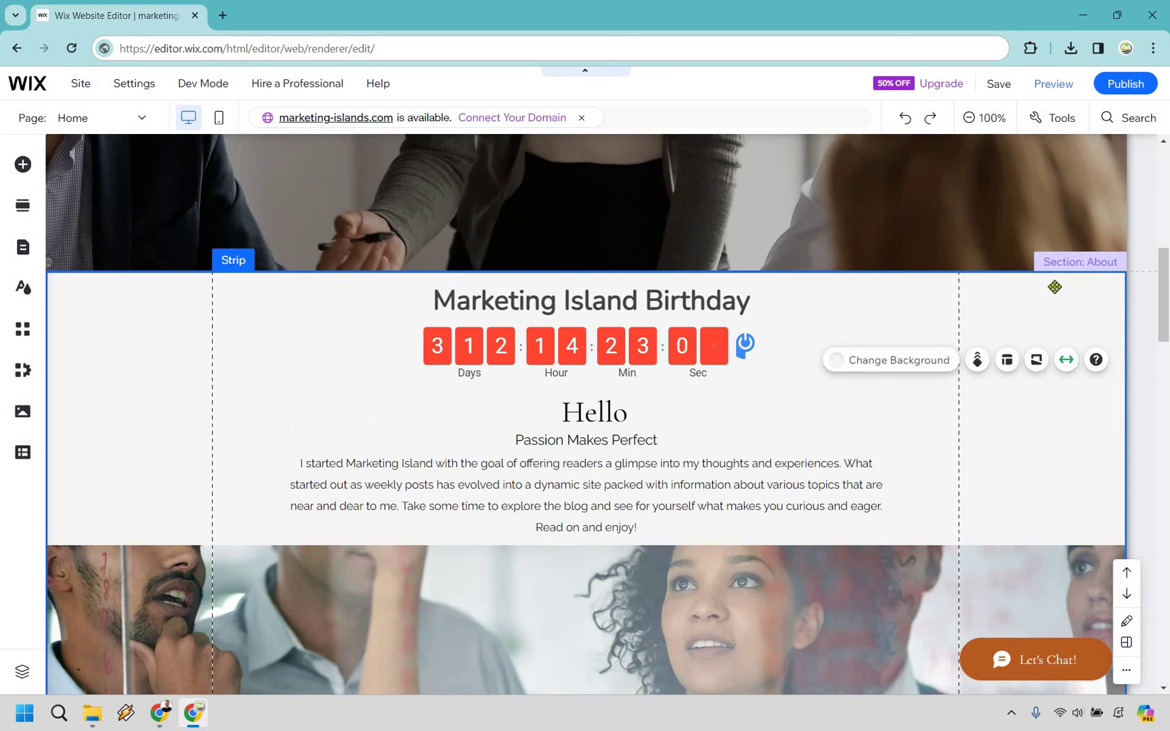
pyautogui.click(1054, 84)
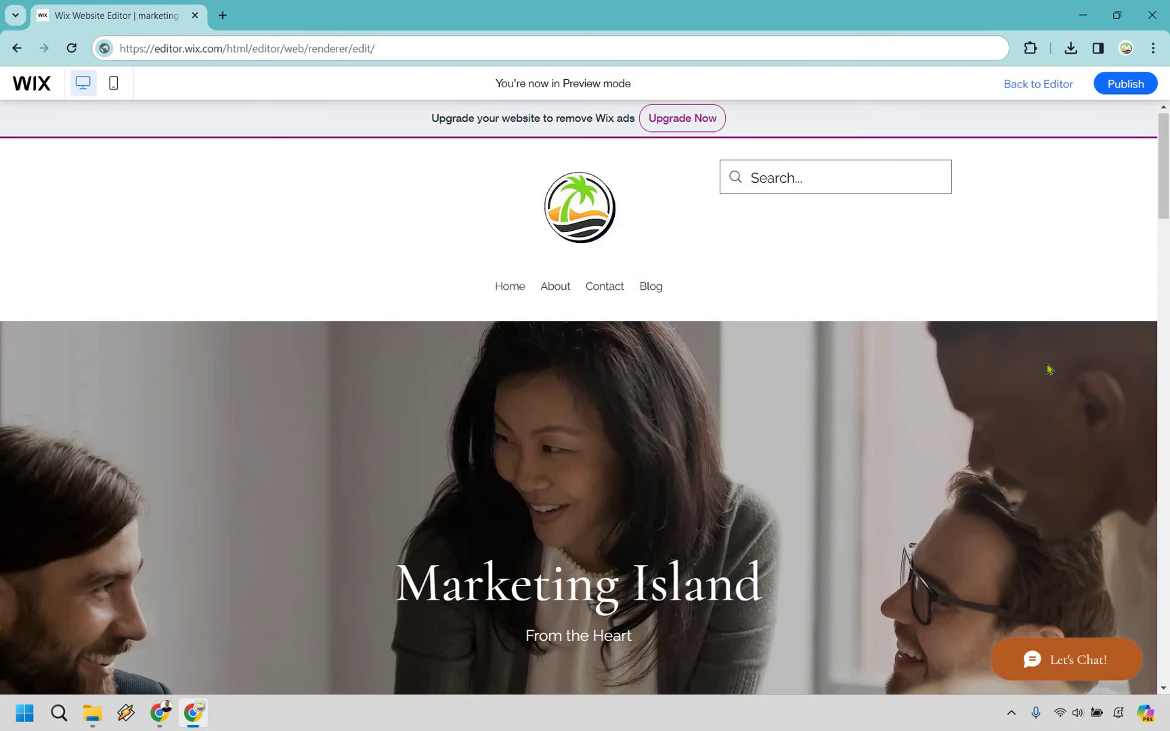
# - Scroll the preview to watch the 'Marketing Island Birthday' countdown ticking above Hello
pyautogui.scroll(-5, 1029, 399)
pyautogui.scroll(-3, 1009, 430)
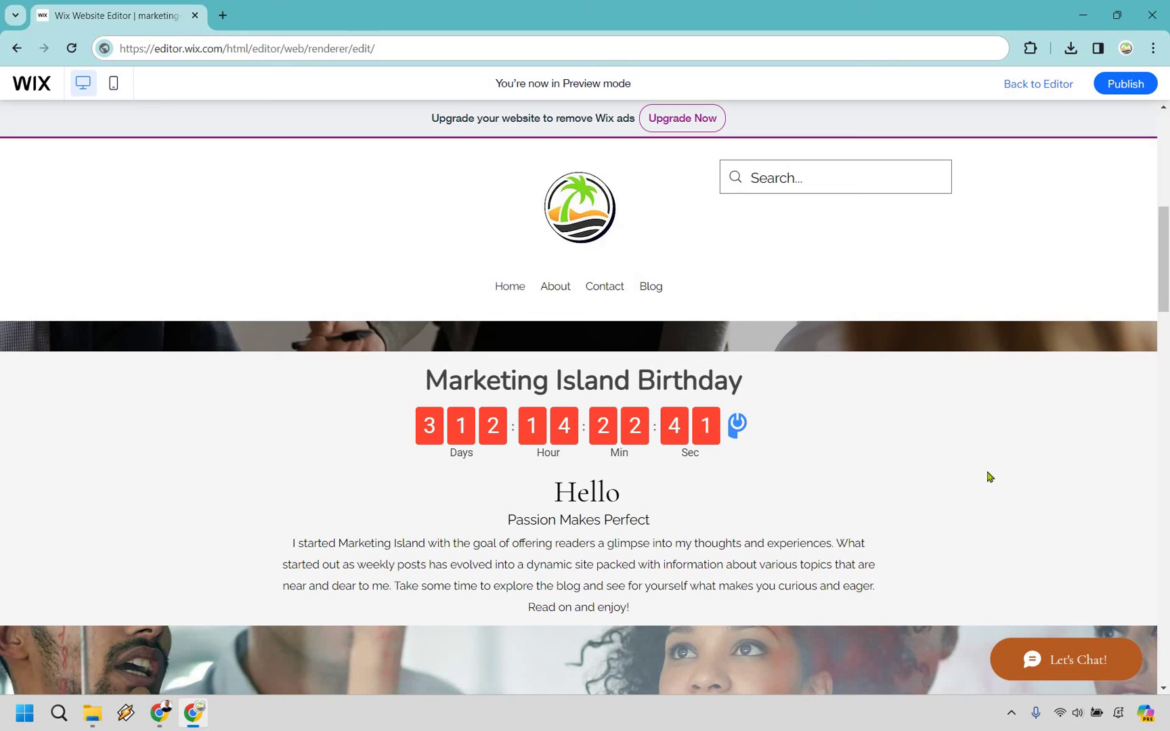
pyautogui.scroll(-1, 1163, 297)
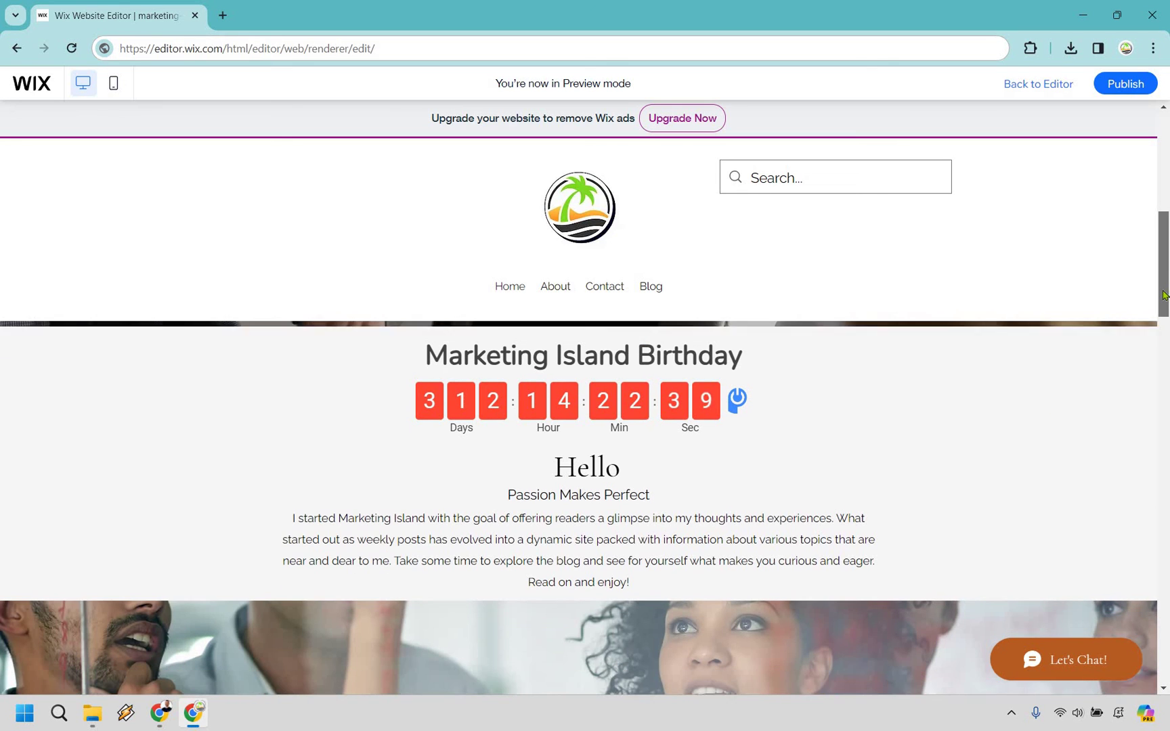
pyautogui.scroll(1, 1162, 298)
pyautogui.scroll(-1, 1106, 378)
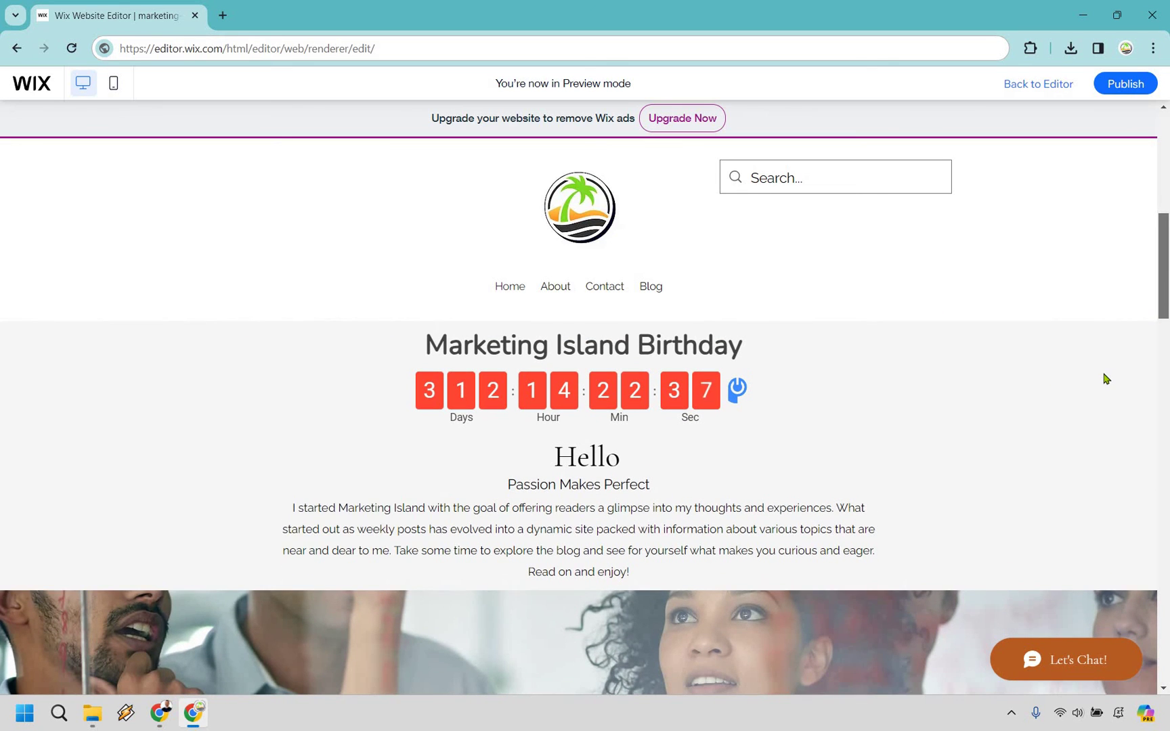